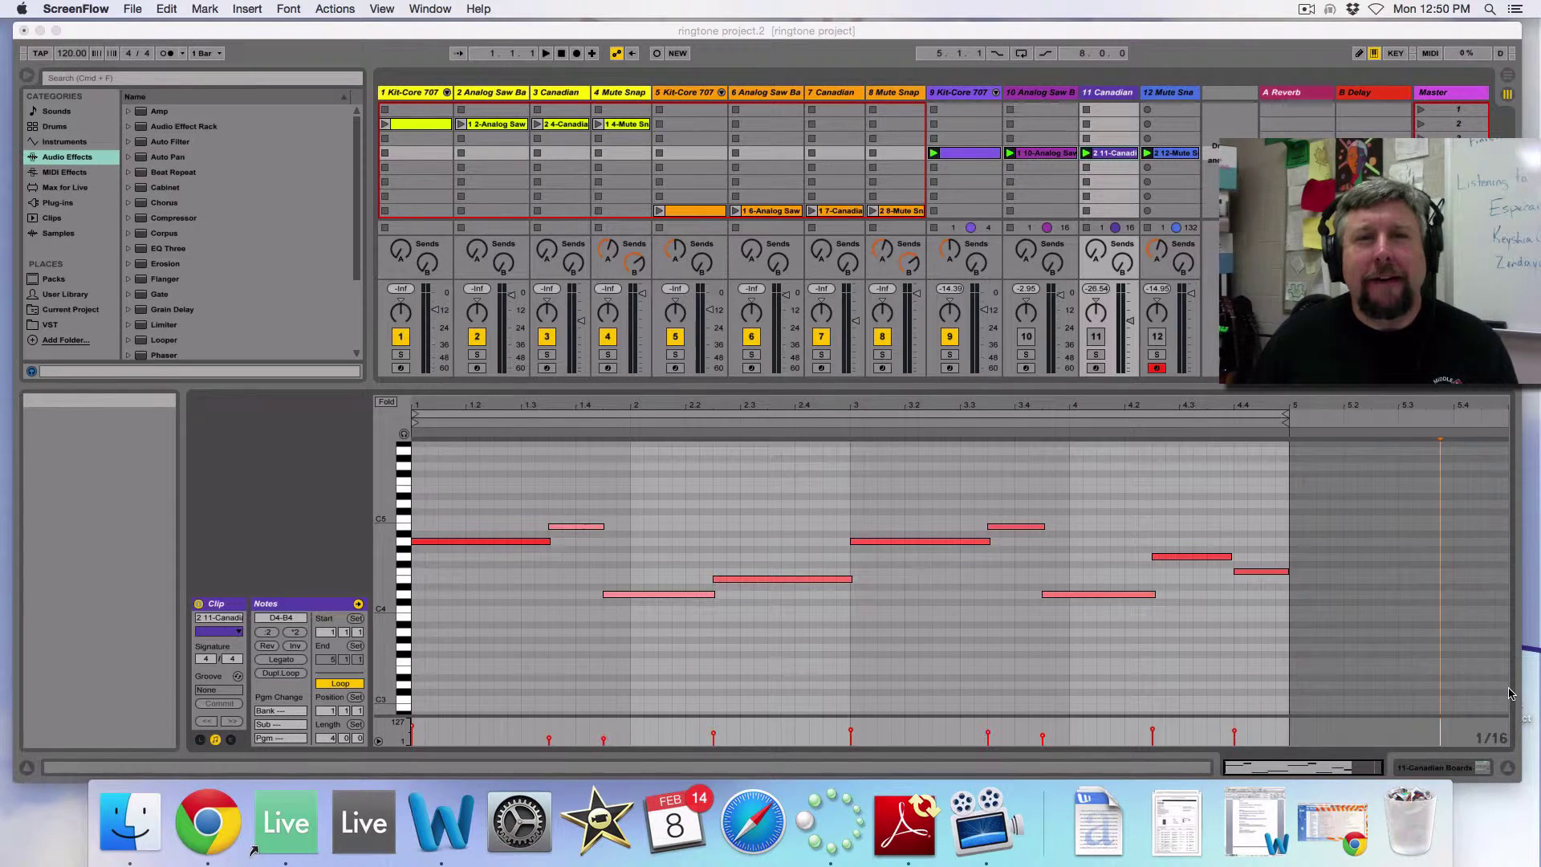
- Bring Ableton Live forward and launch Scene 2 from the Master column
click(1421, 128)
click(1421, 129)
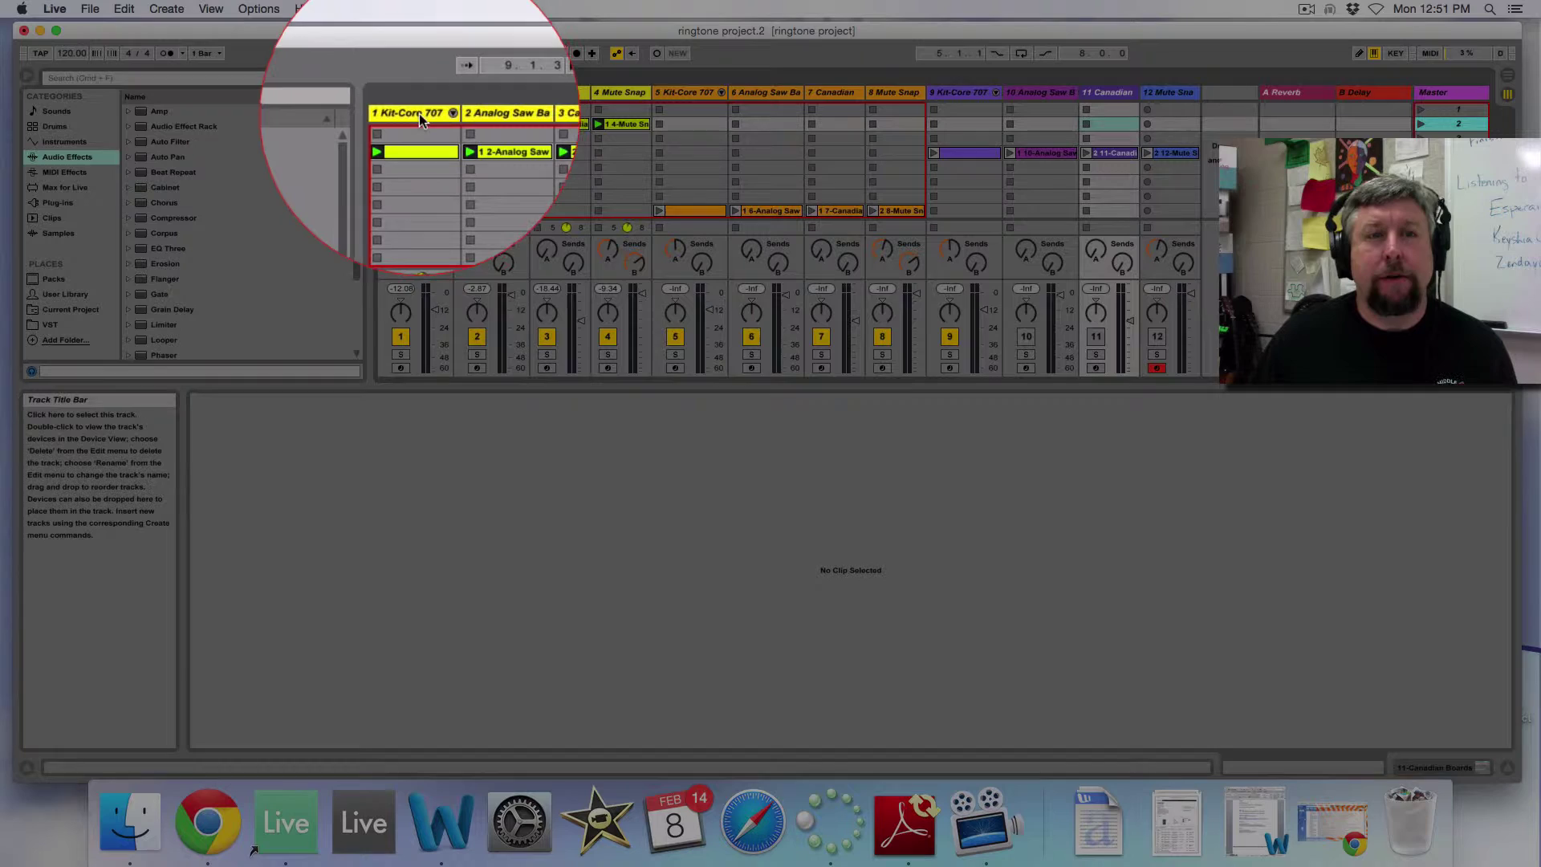
- Open track 1's drum clip and select its Kick 707 notes, then its Clap 707 notes
click(421, 124)
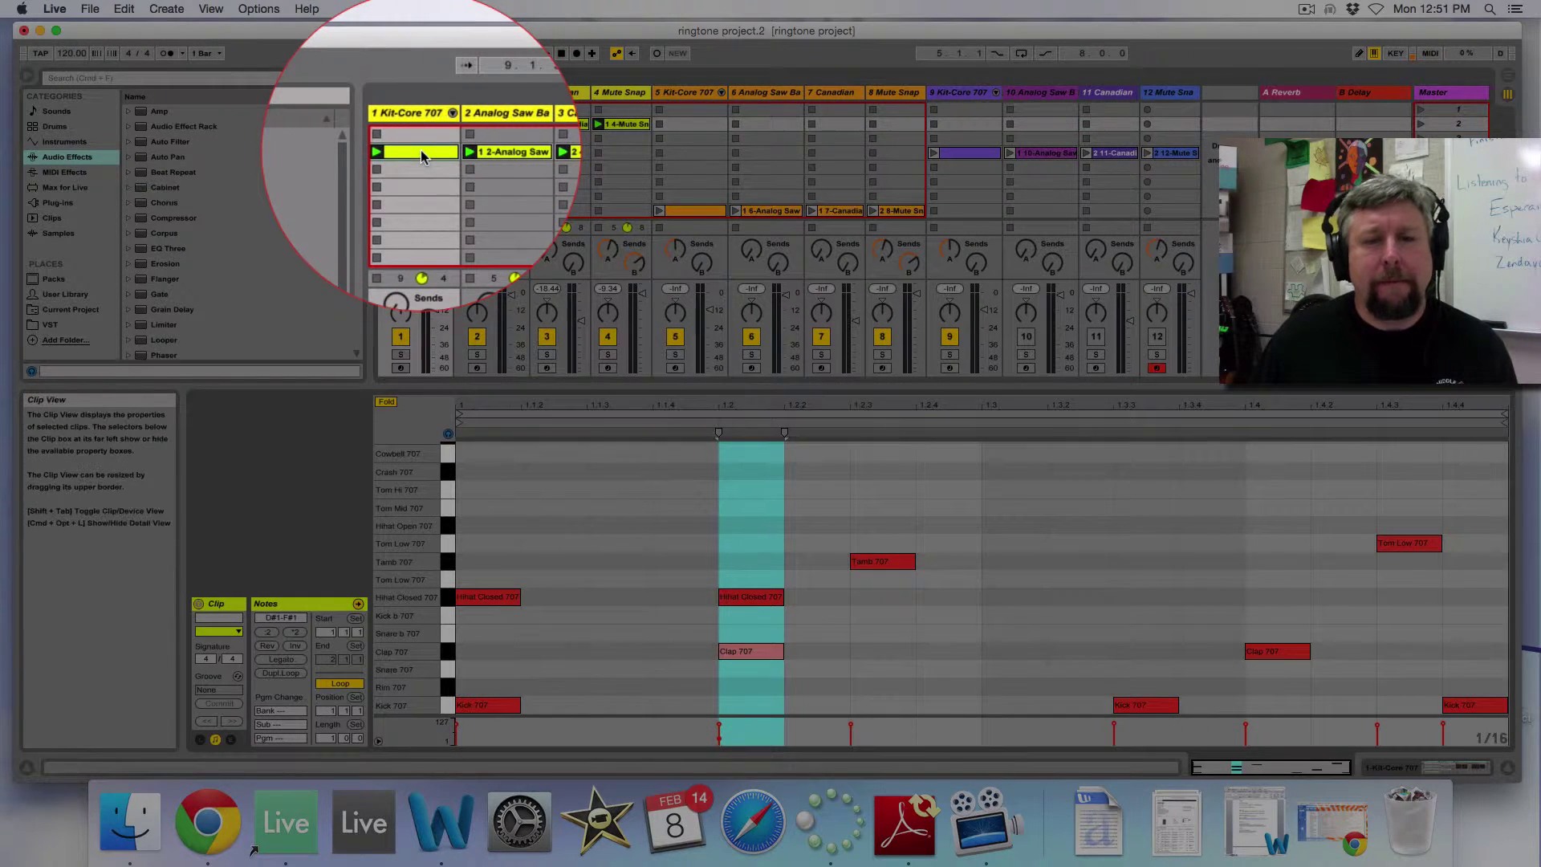
click(448, 706)
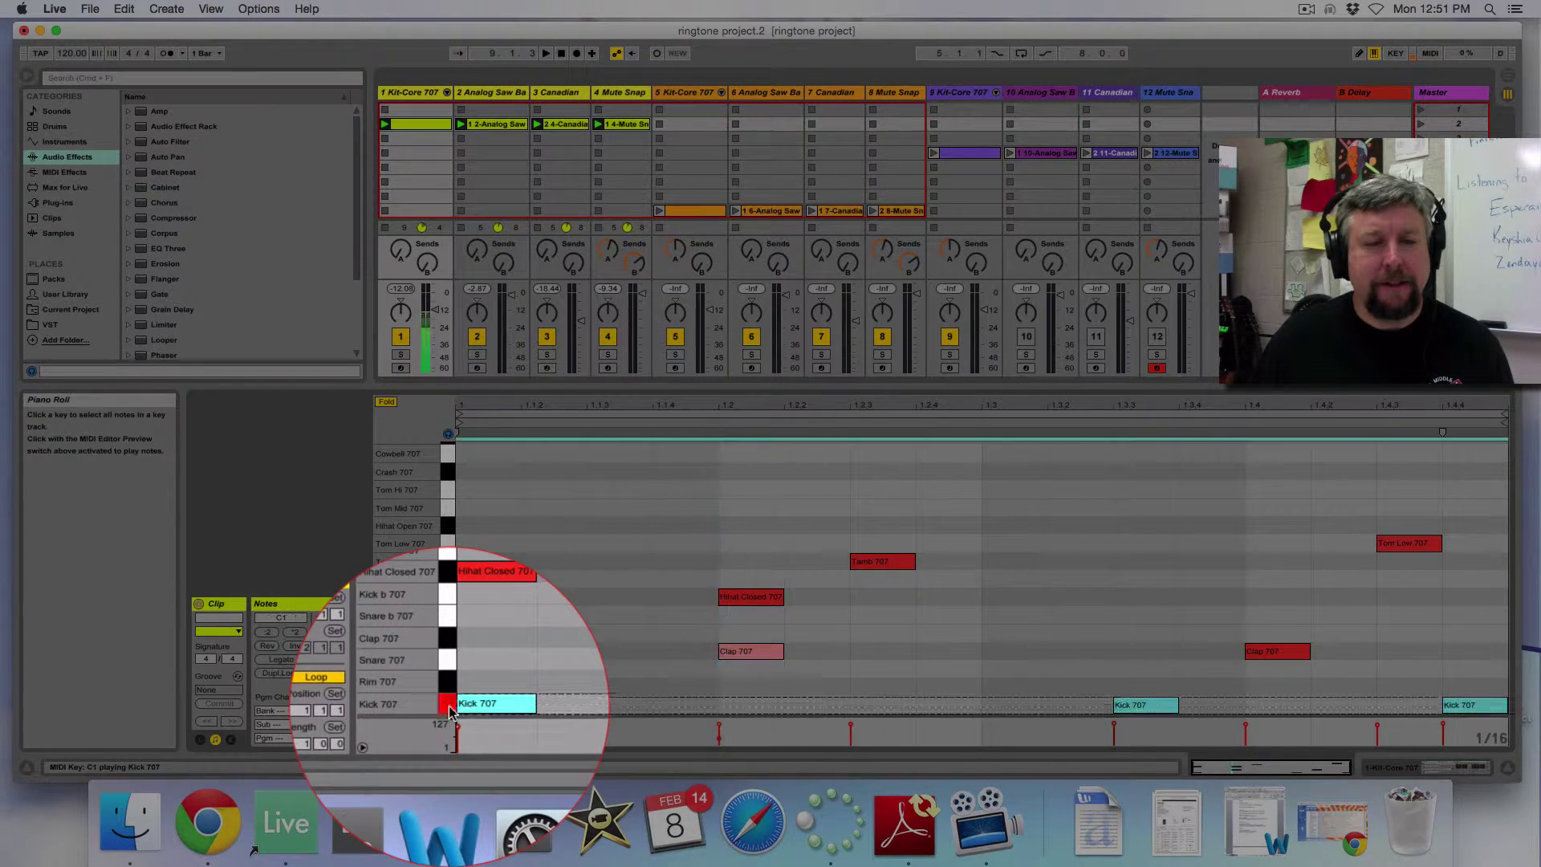
click(447, 652)
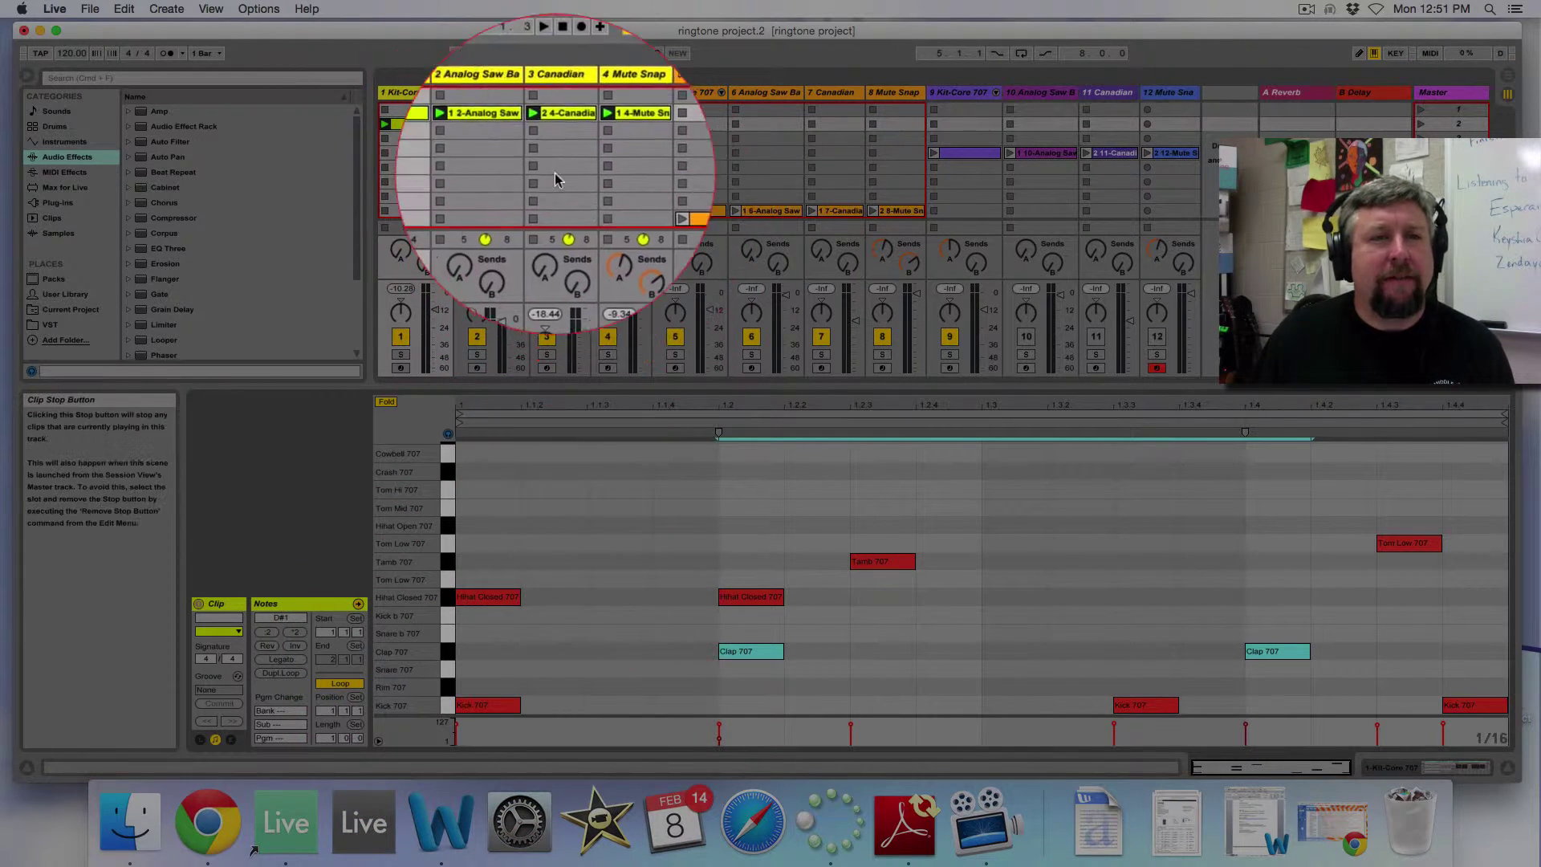
- Select the Analog Saw bass clip's D1 notes, then view the Canadian and Mute Snap clips
click(505, 125)
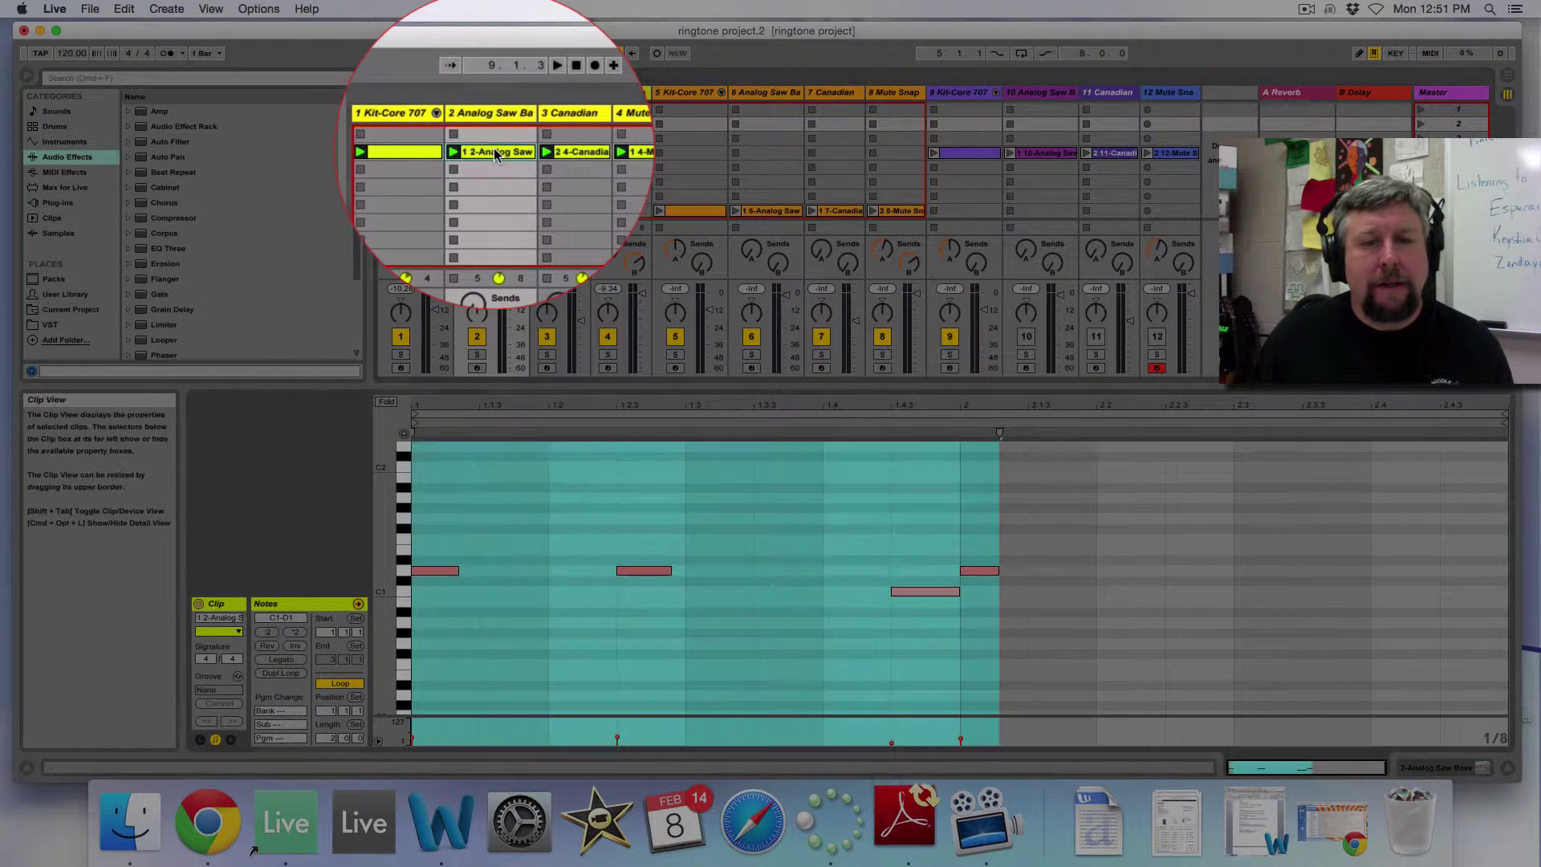
click(401, 572)
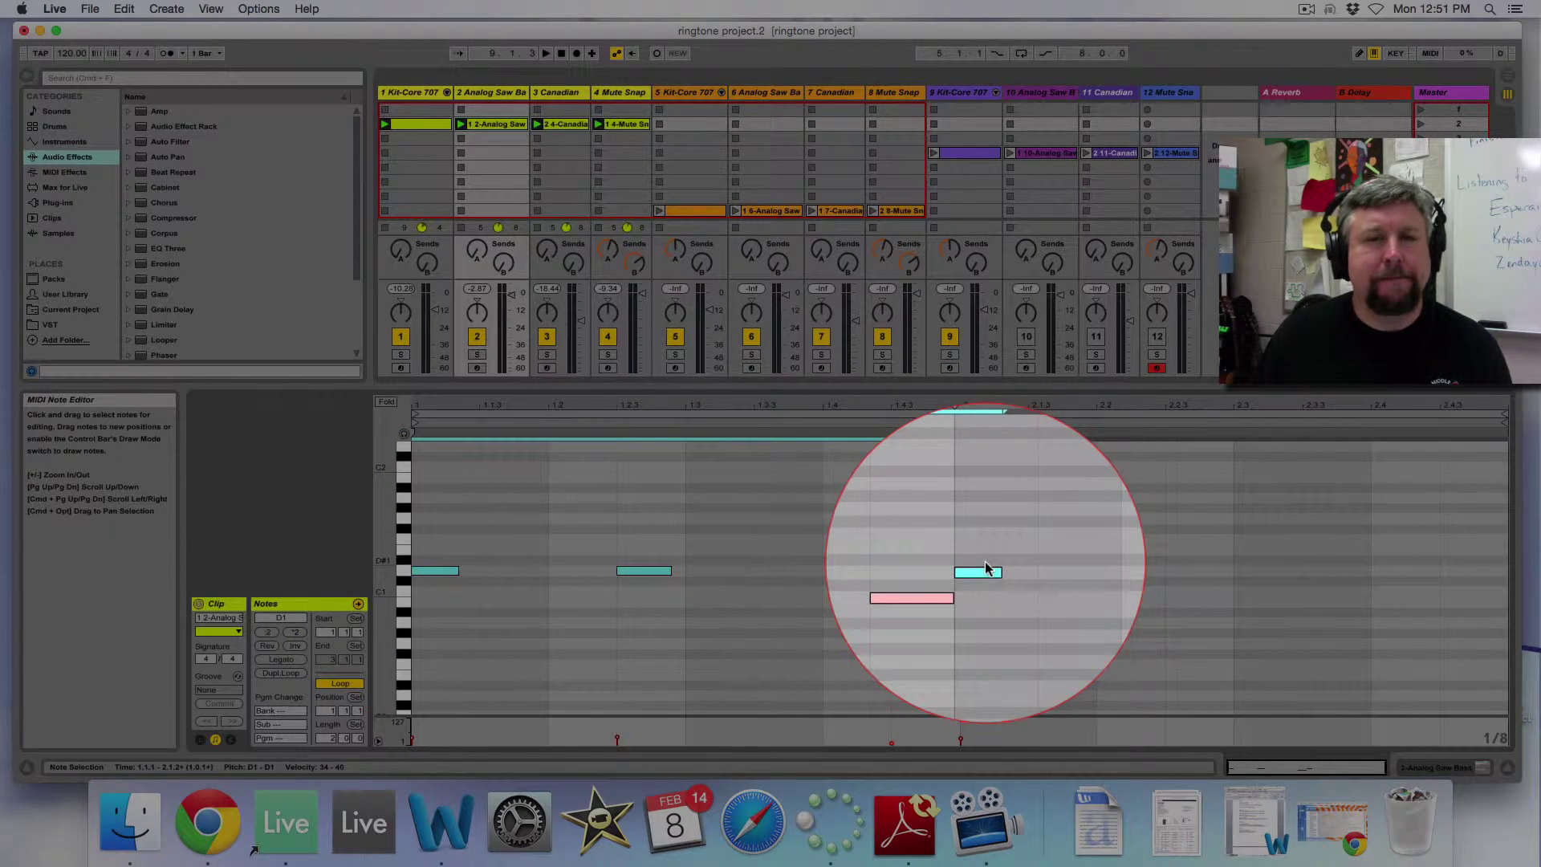
click(559, 92)
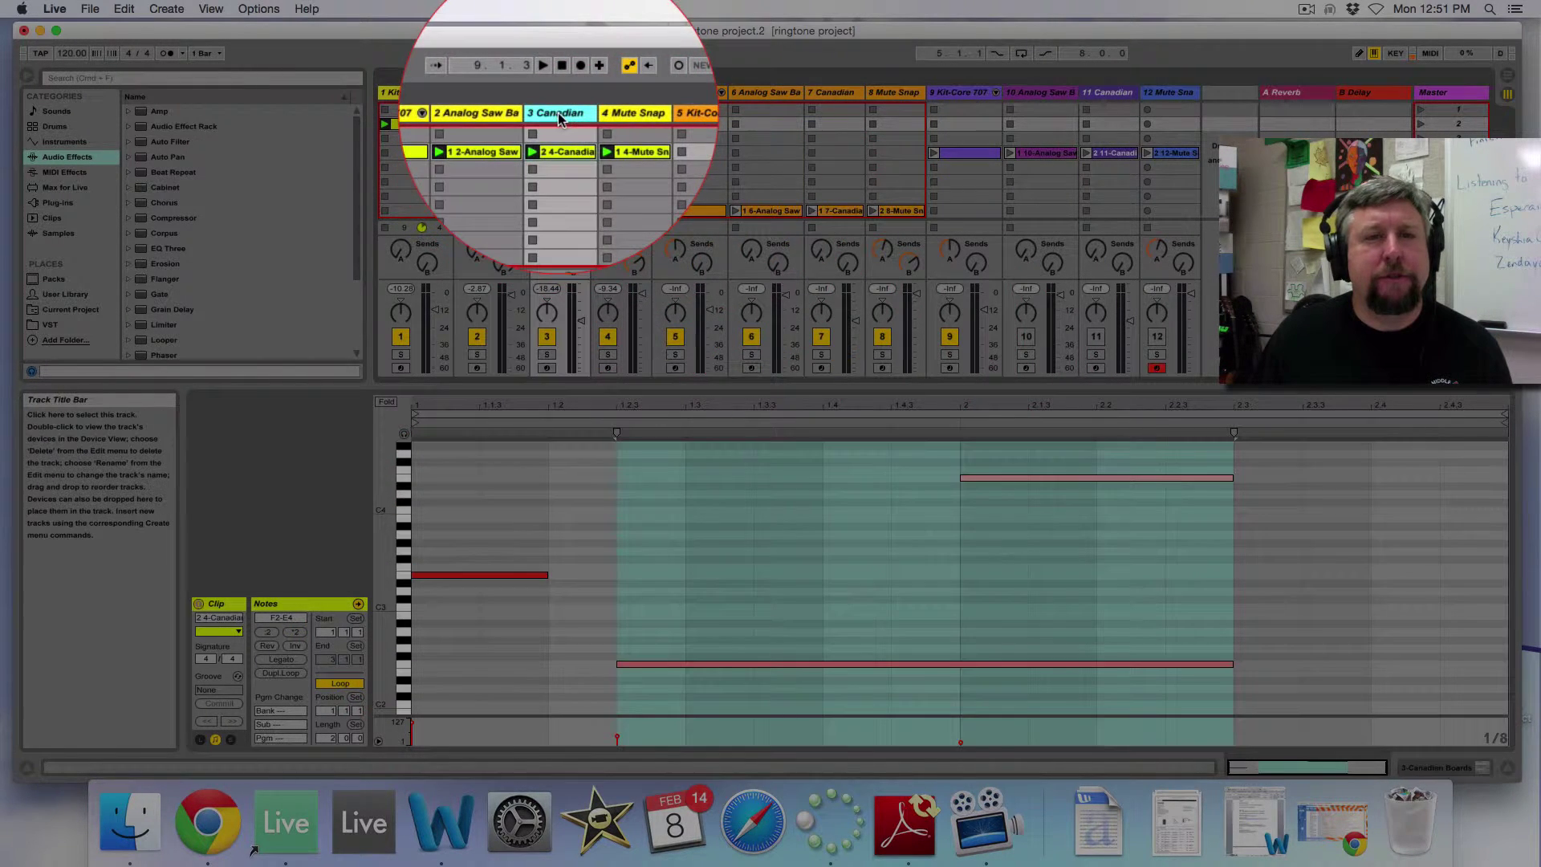
click(618, 92)
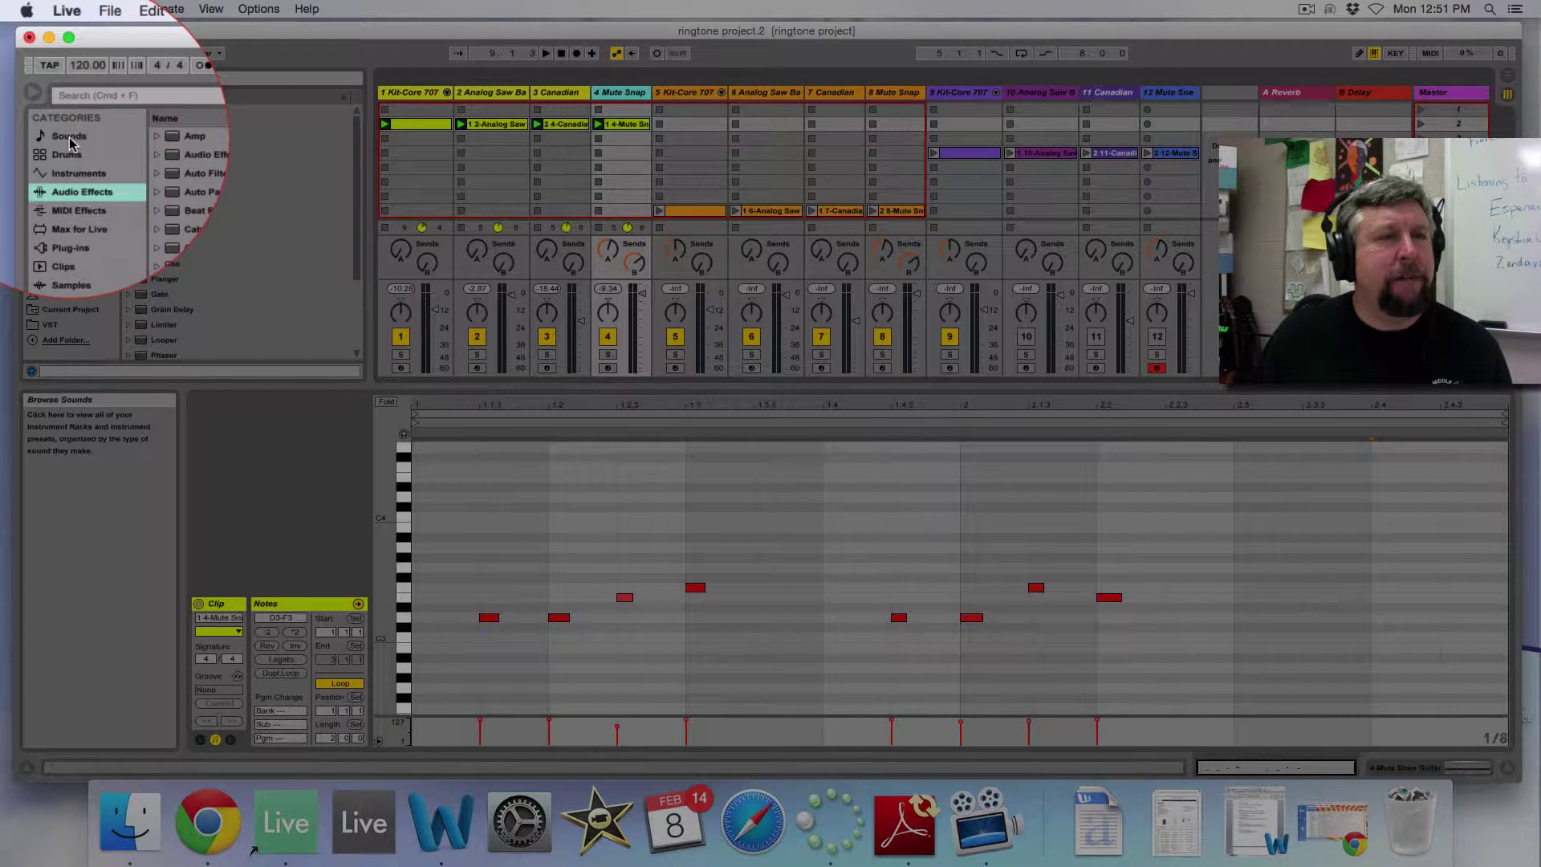
- Show the browser's Sounds category and scroll through the Synth Lead presets
click(71, 142)
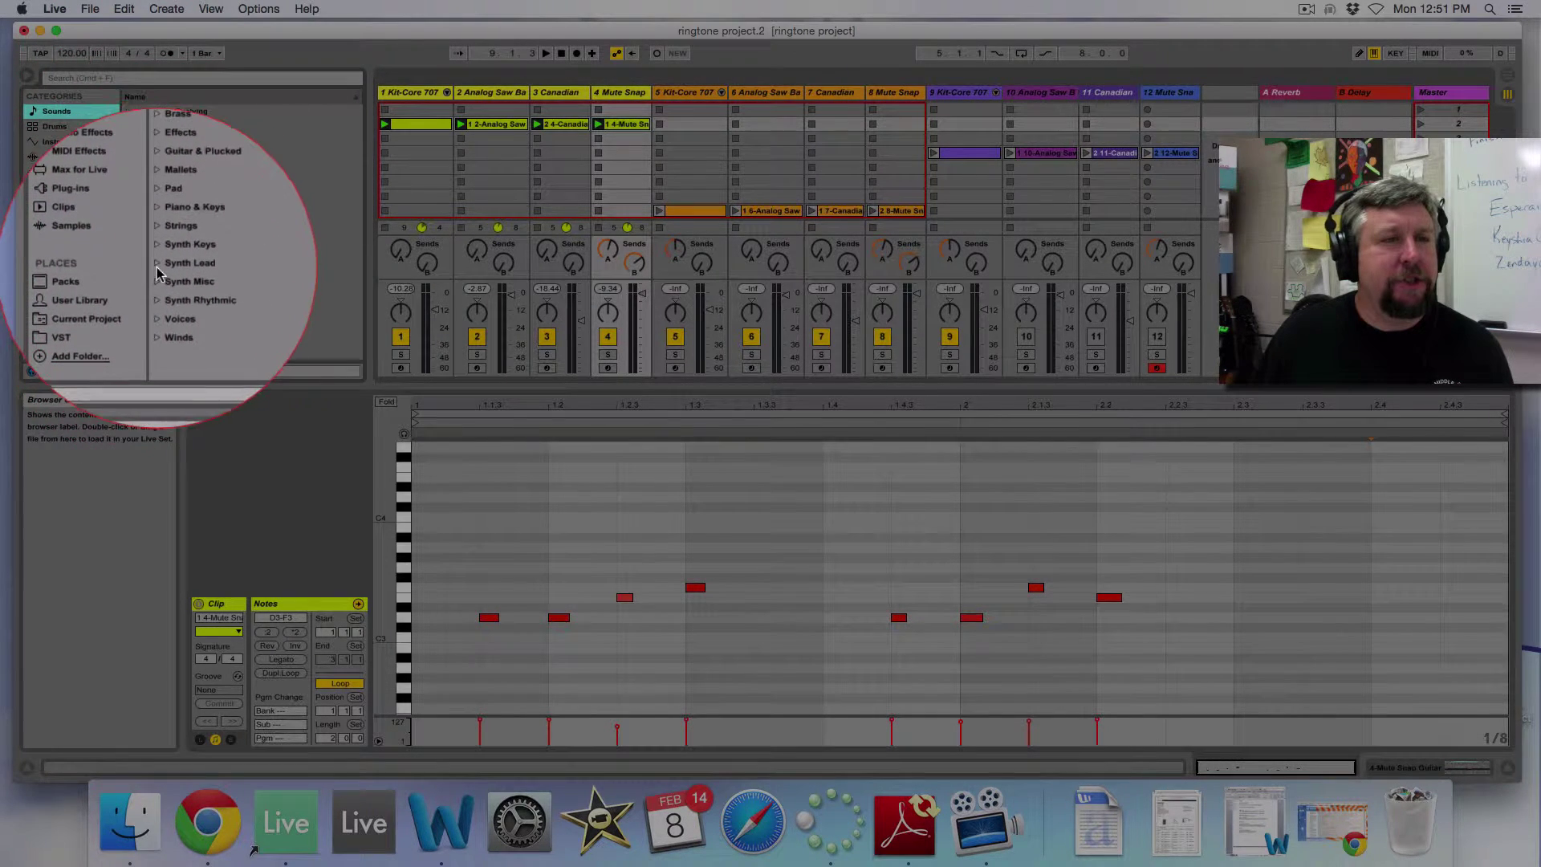
click(157, 267)
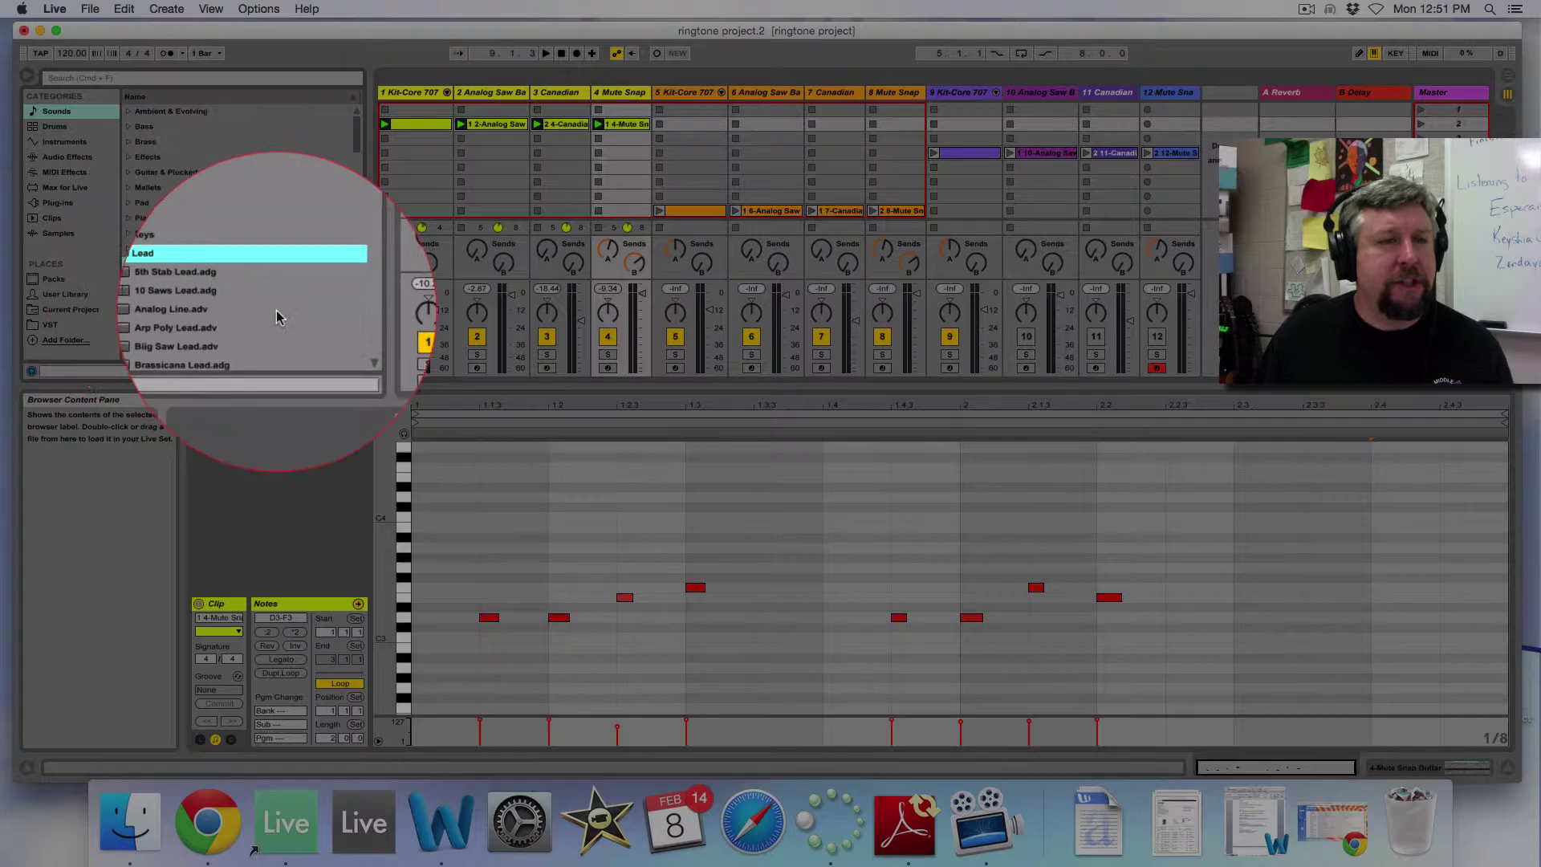
scroll(276, 305, down, 5)
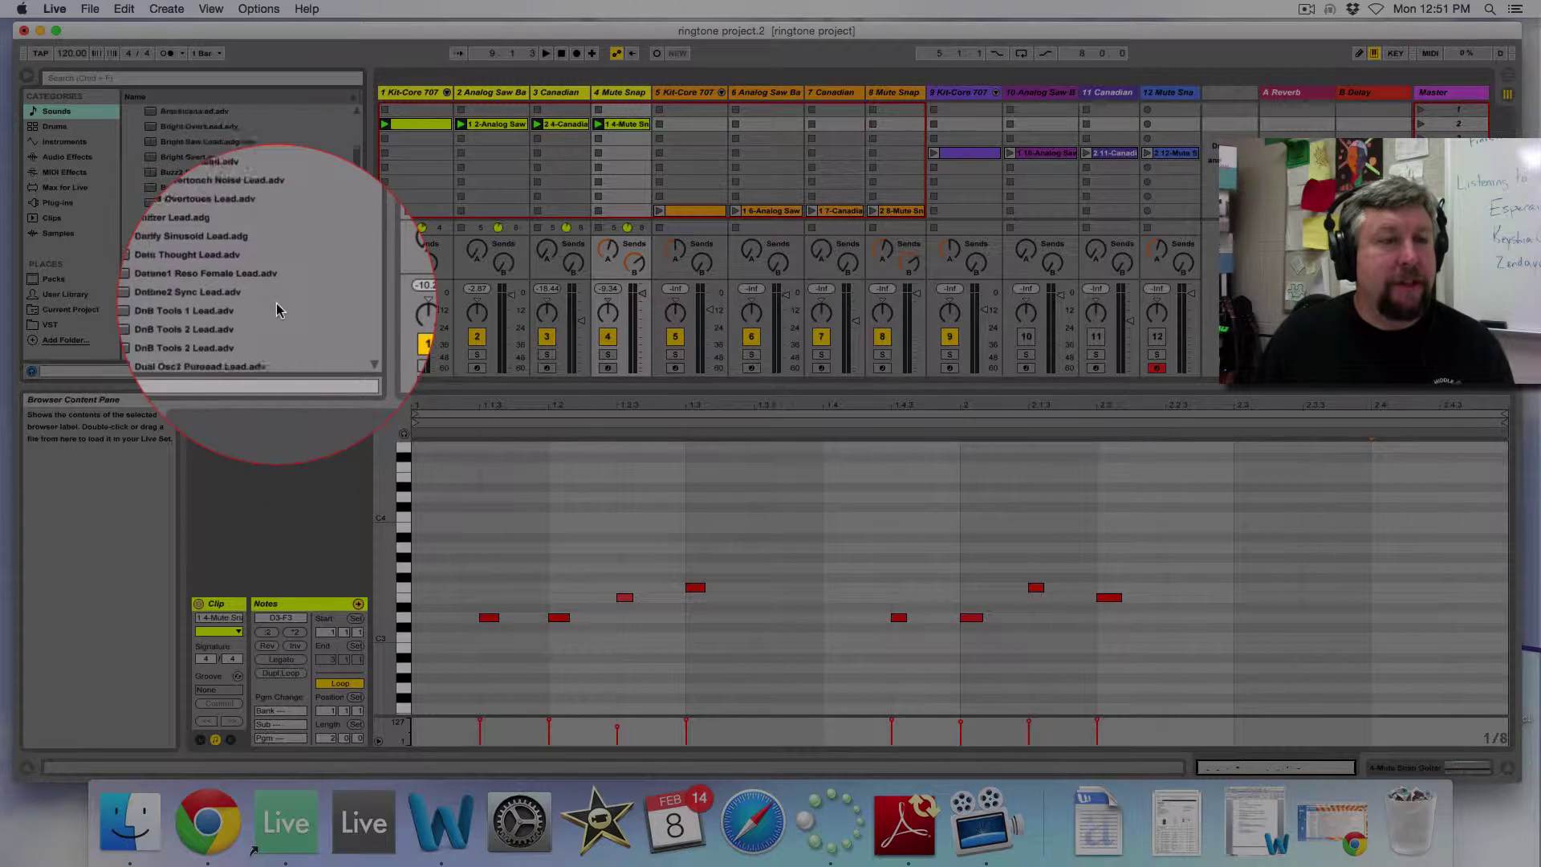
scroll(276, 302, down, 5)
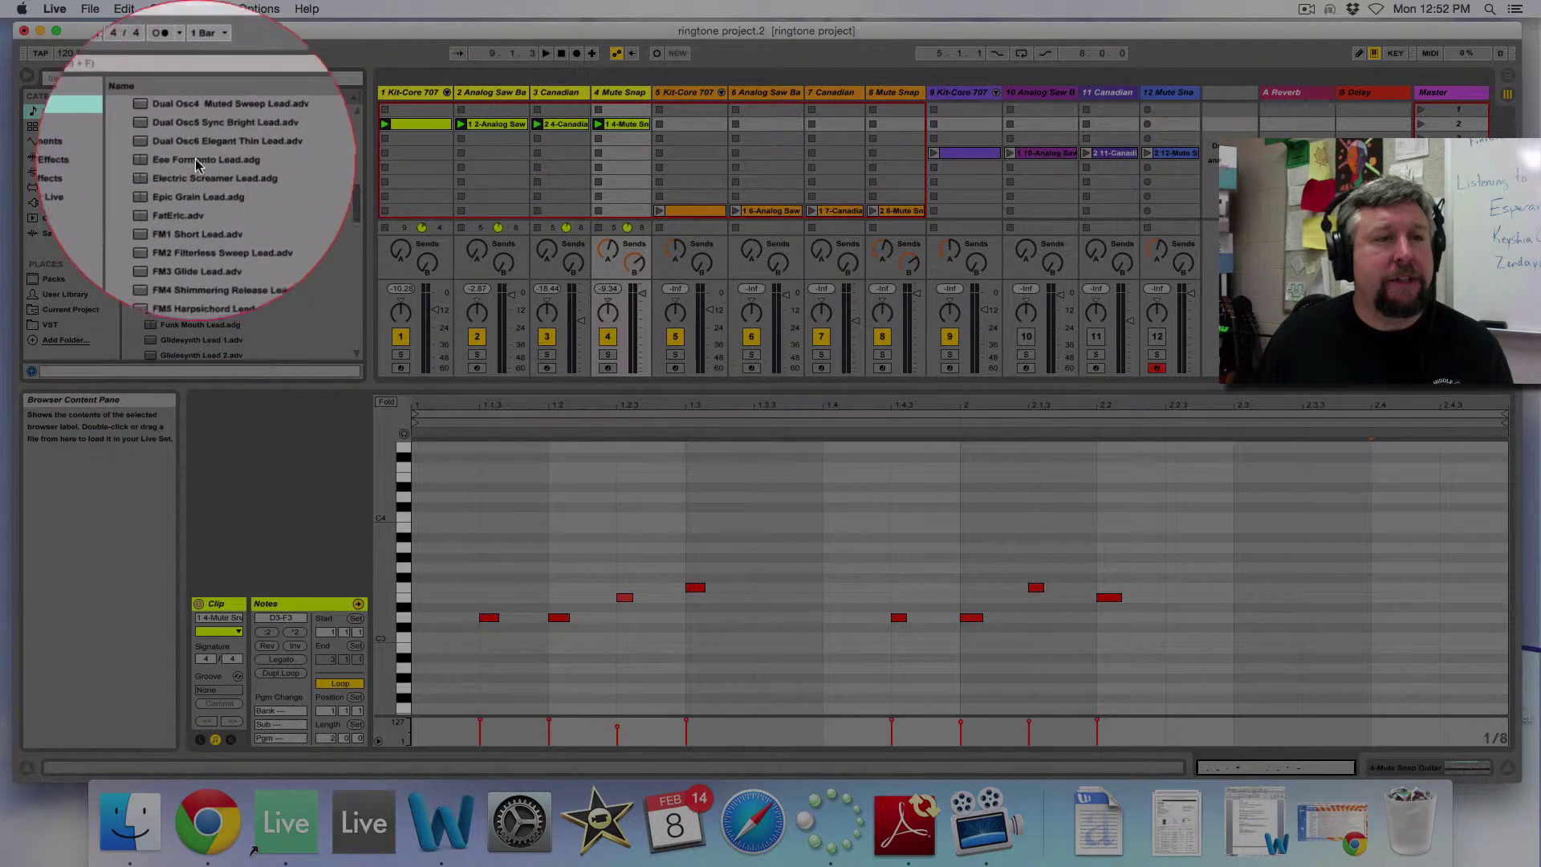
scroll(241, 232, down, 5)
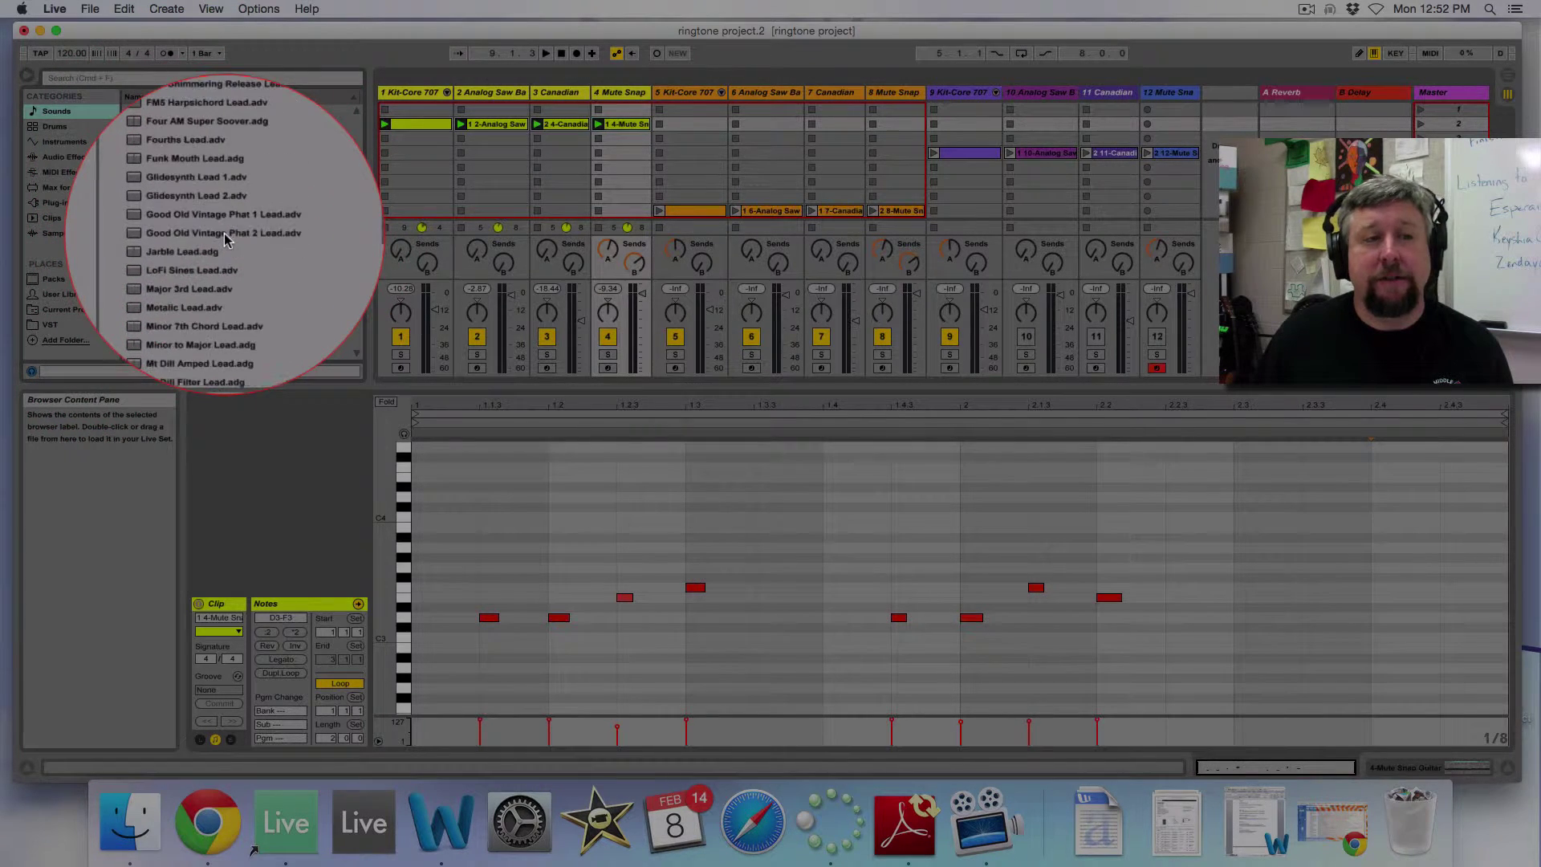
scroll(226, 239, up, 10)
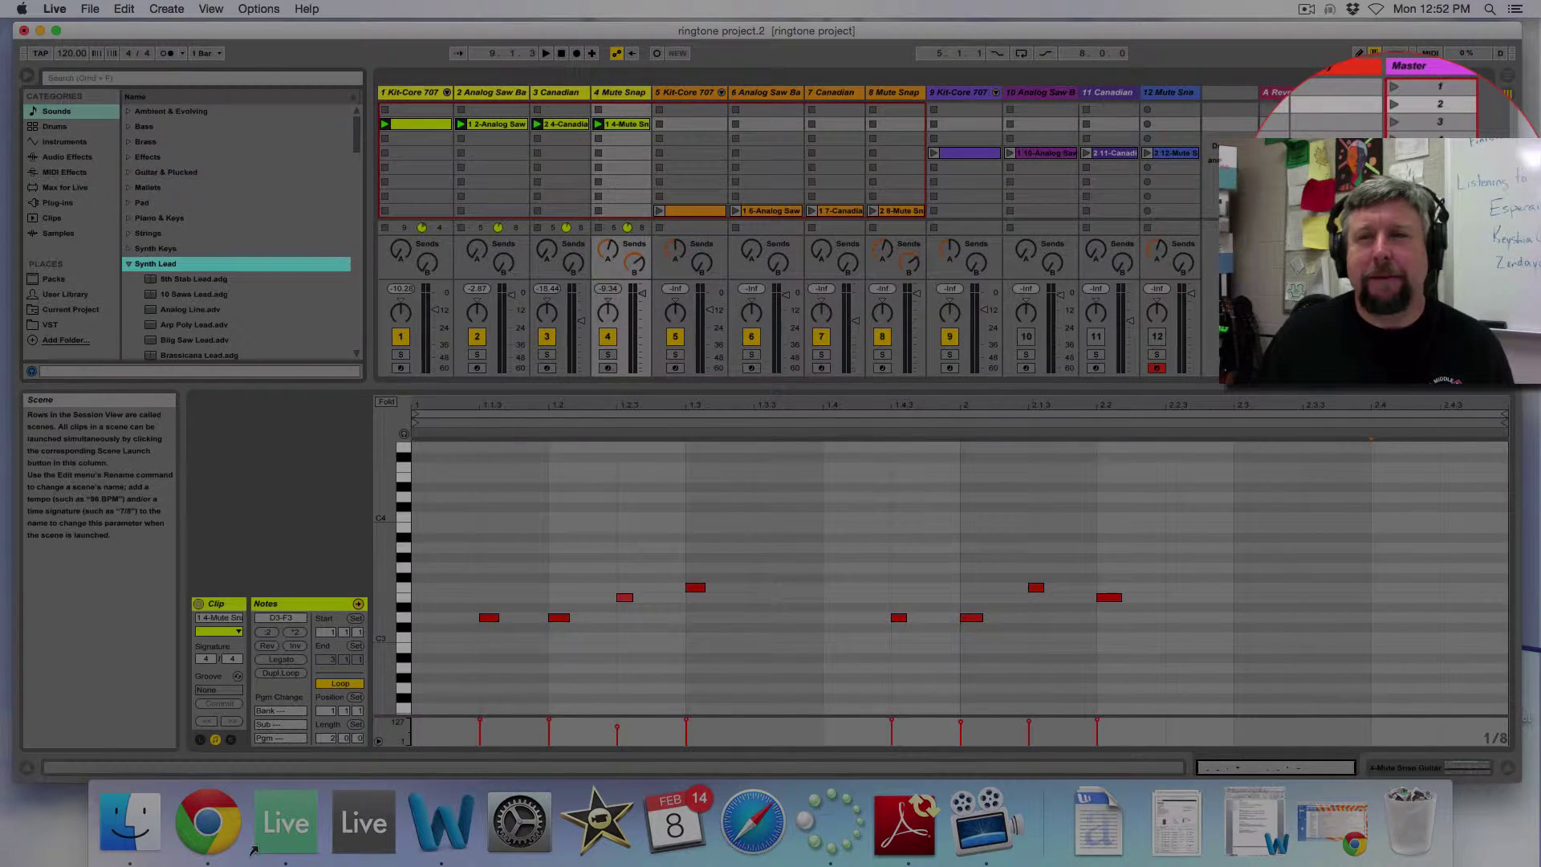
- Launch the bottom scene, view its Mute Snap clip, then select the Kit-Core 707 Kick notes
click(1412, 212)
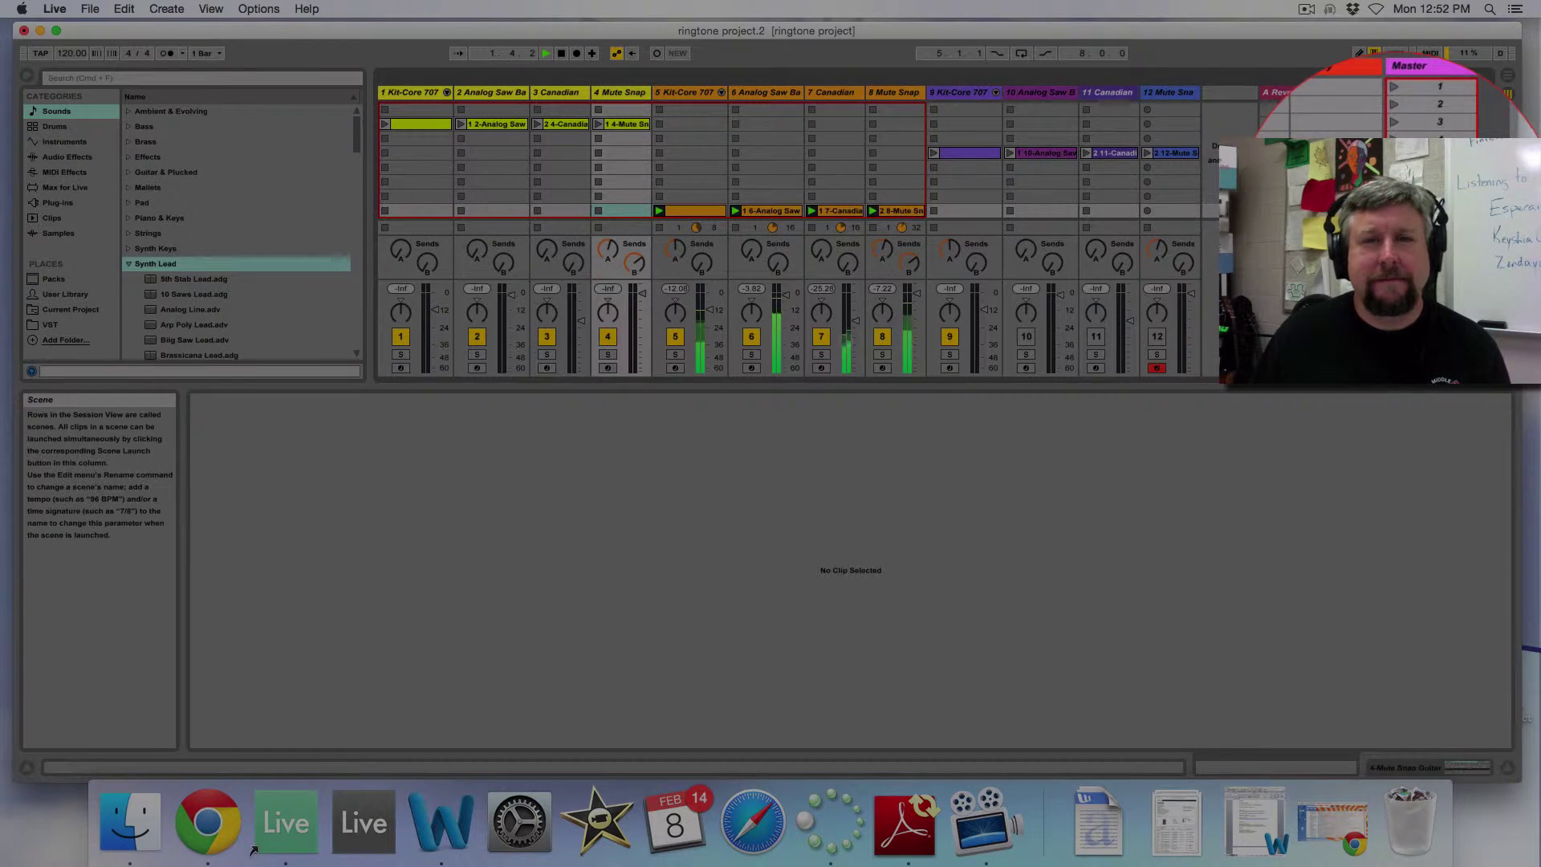
click(905, 212)
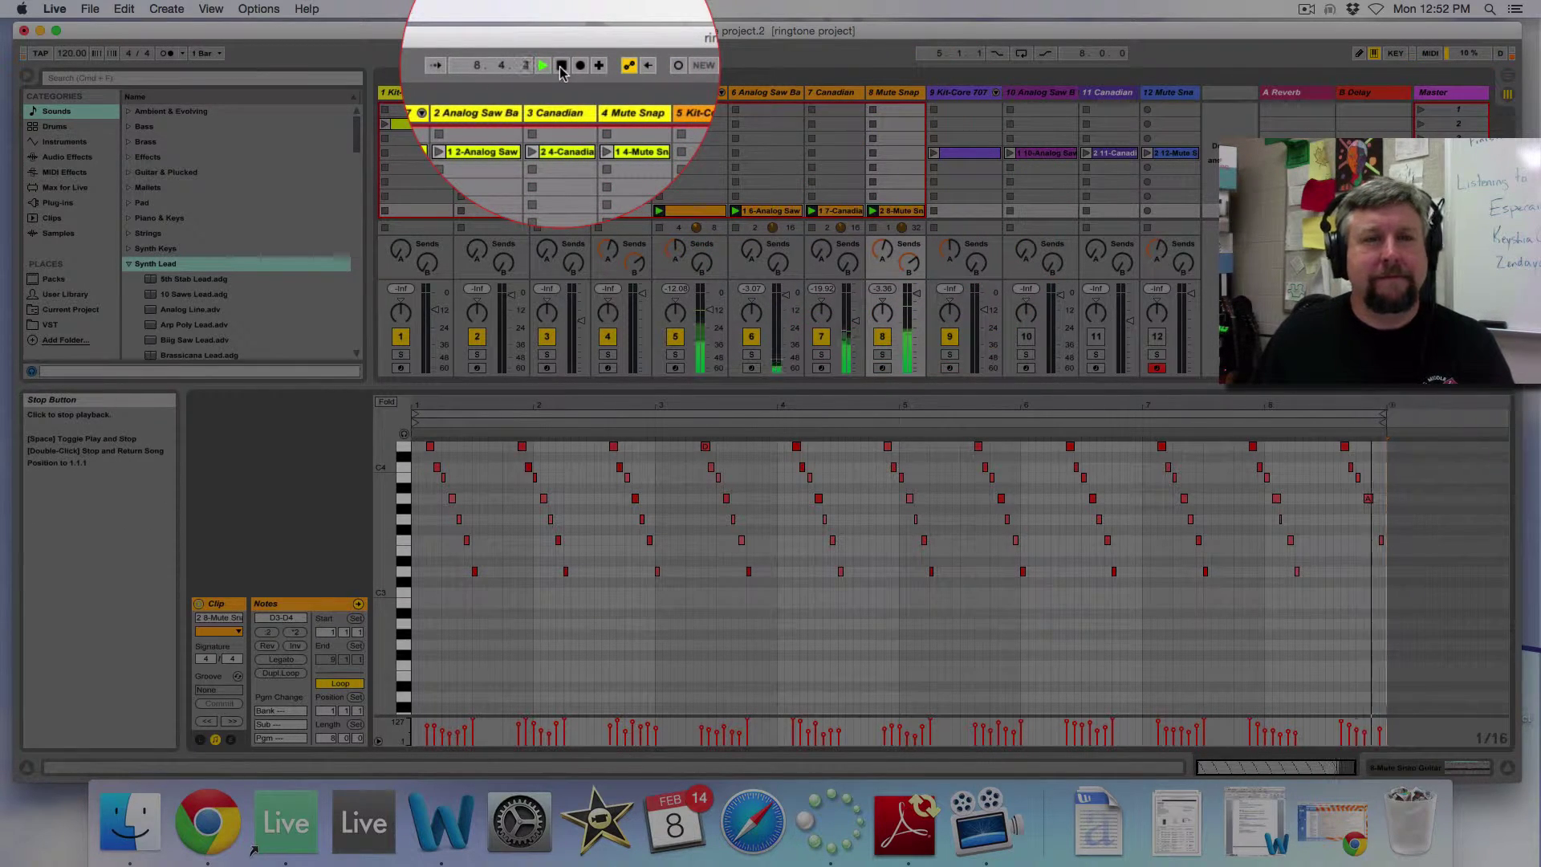
click(685, 212)
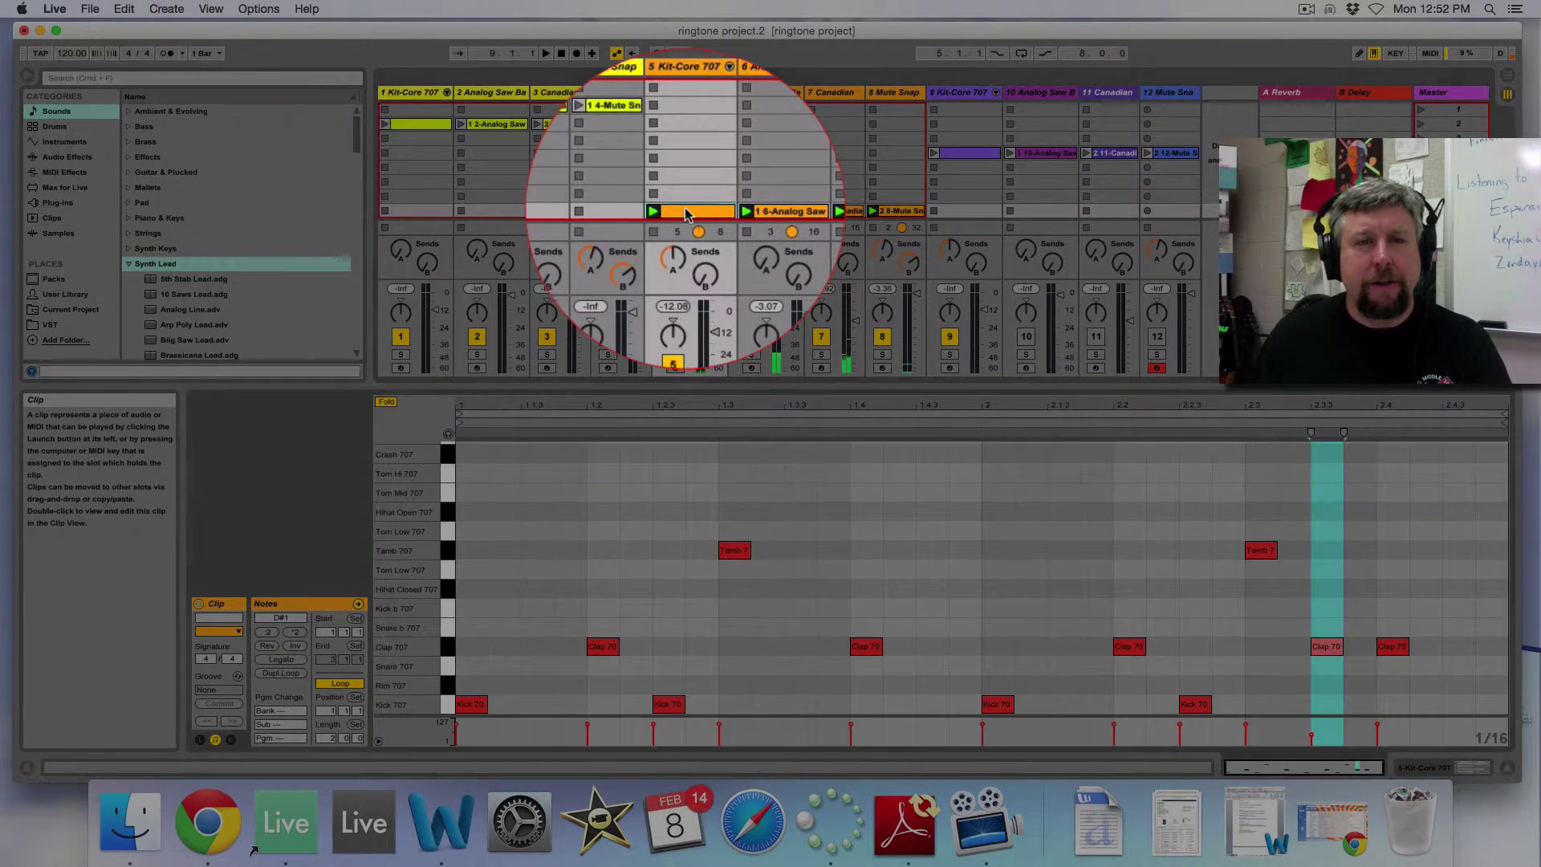
click(449, 711)
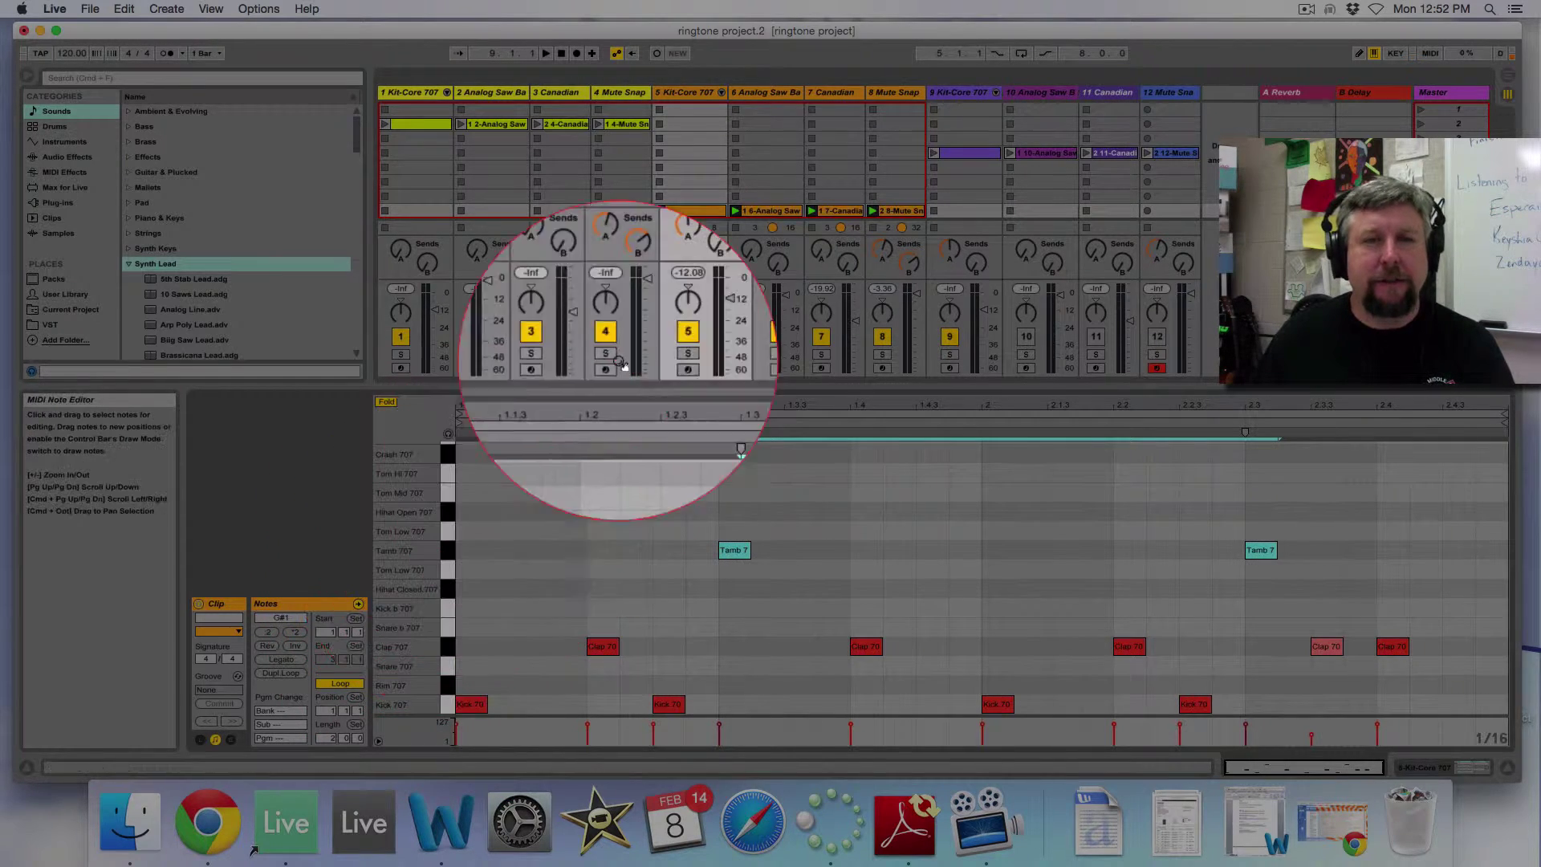
- Select the Analog Saw clip's D0 notes, then select all notes in the Canadian clip
click(766, 213)
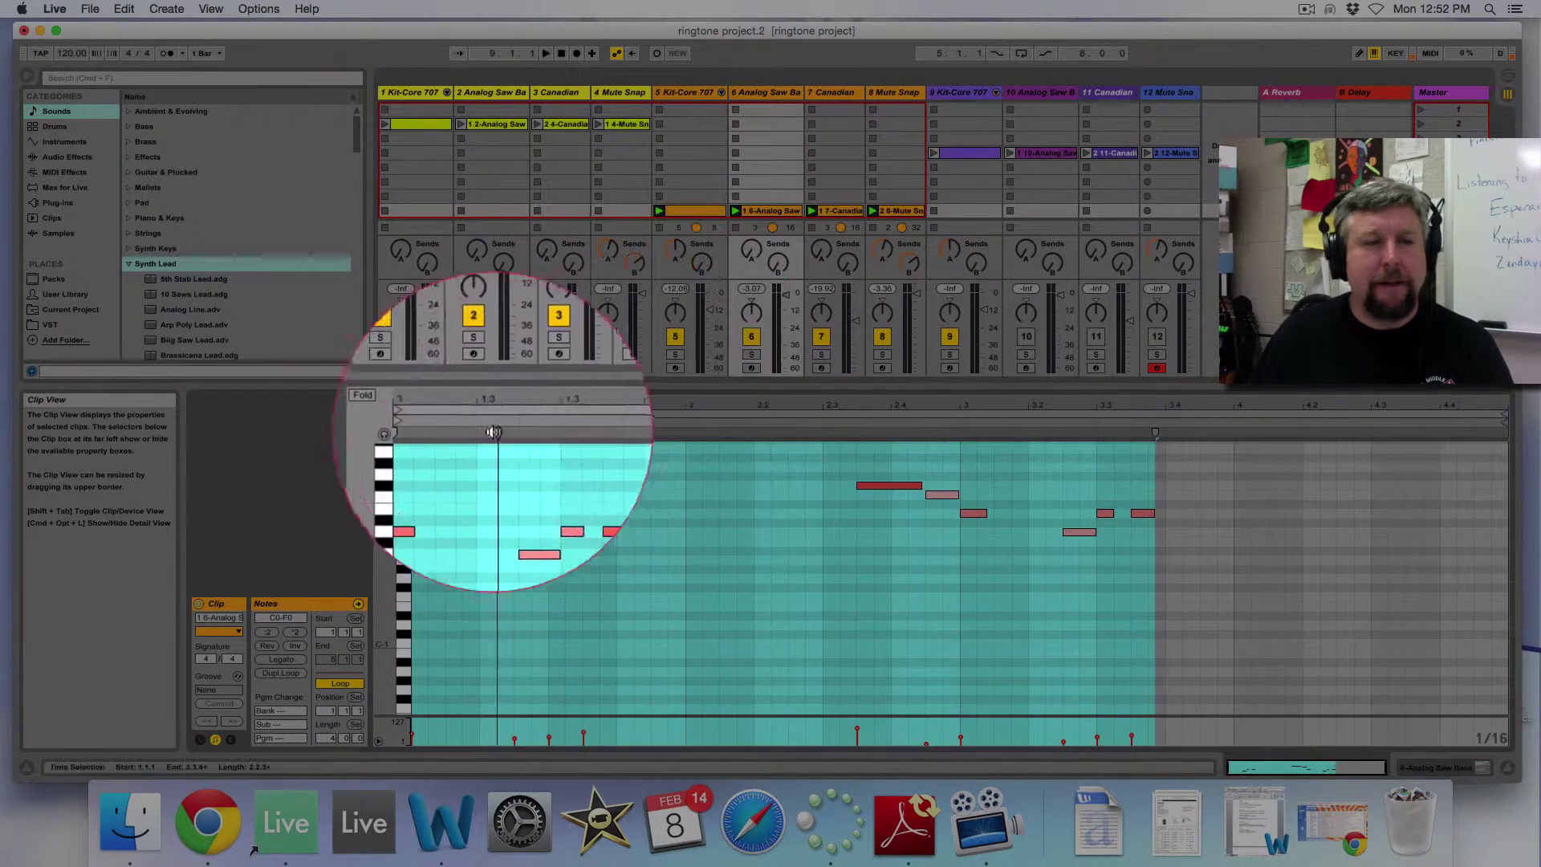
click(404, 519)
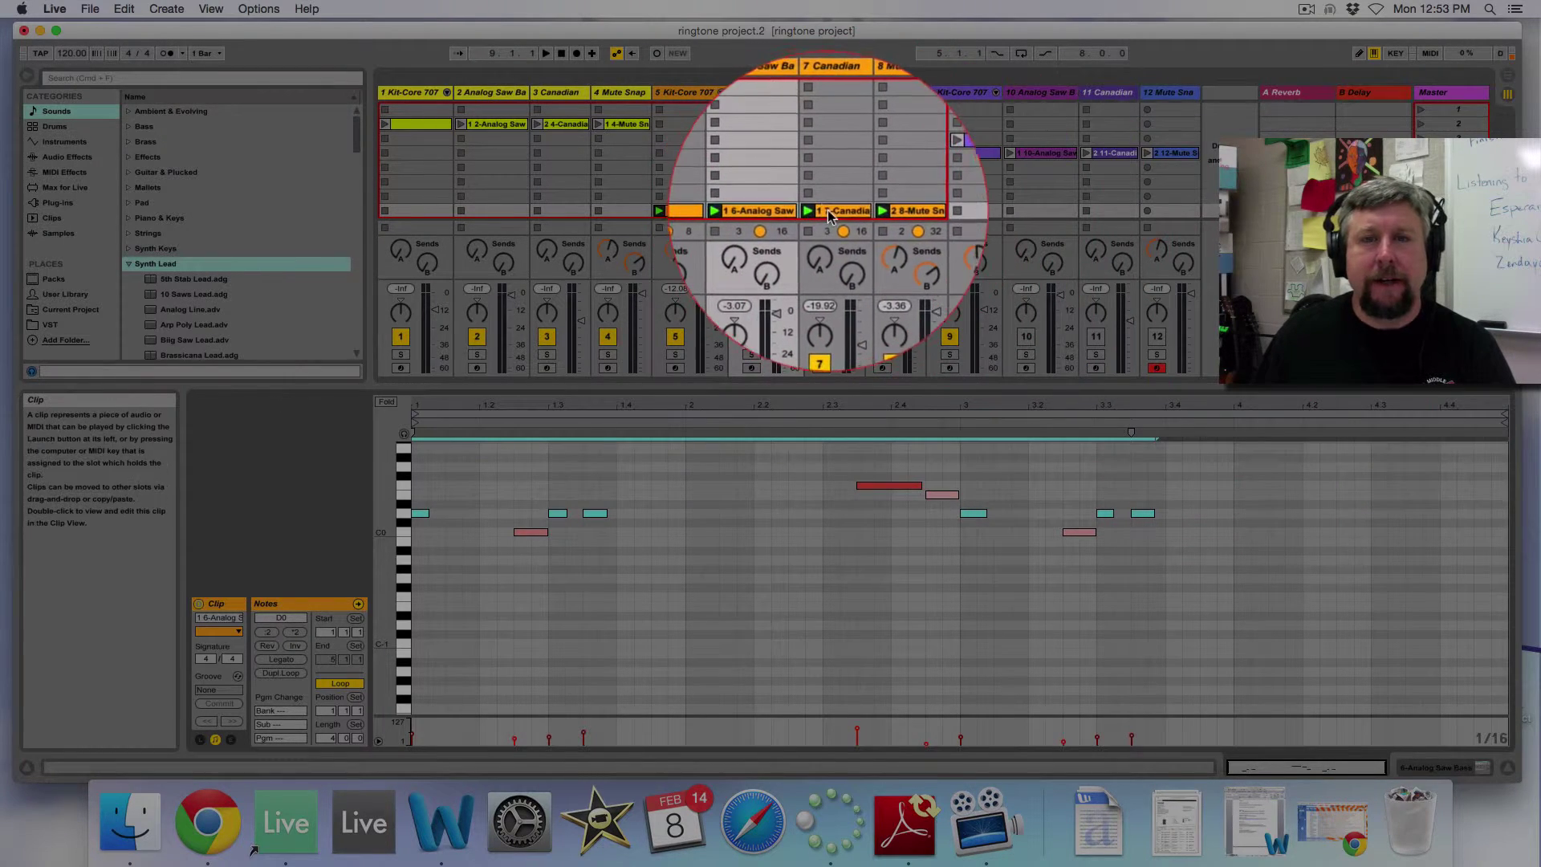
click(861, 211)
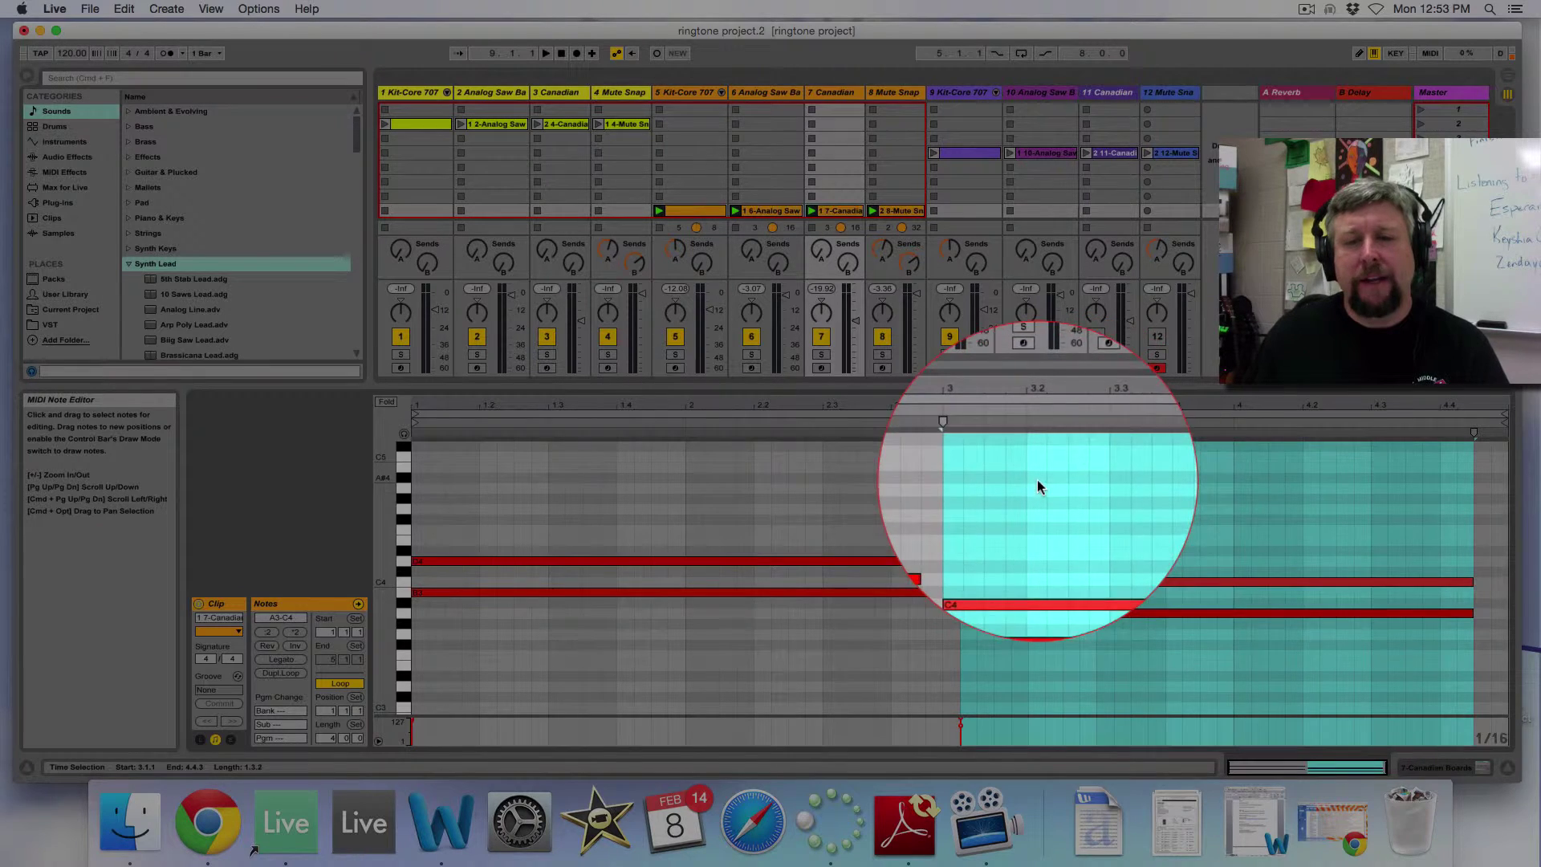
key(super+a)
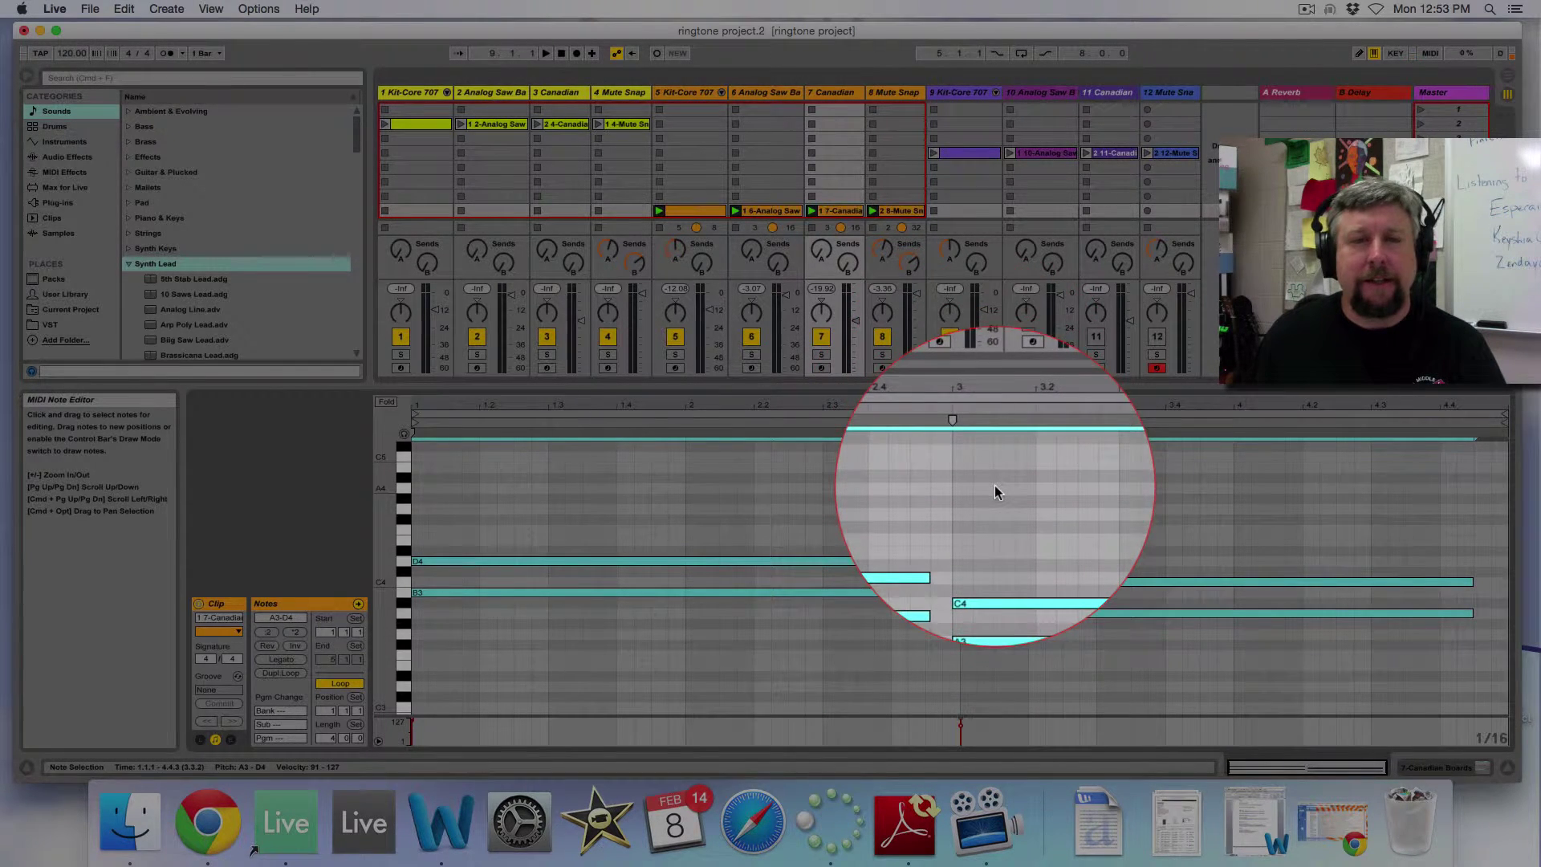
- Zoom into the Mute Snap arpeggio notes, set the grid to 1/16, then zoom back out
click(893, 213)
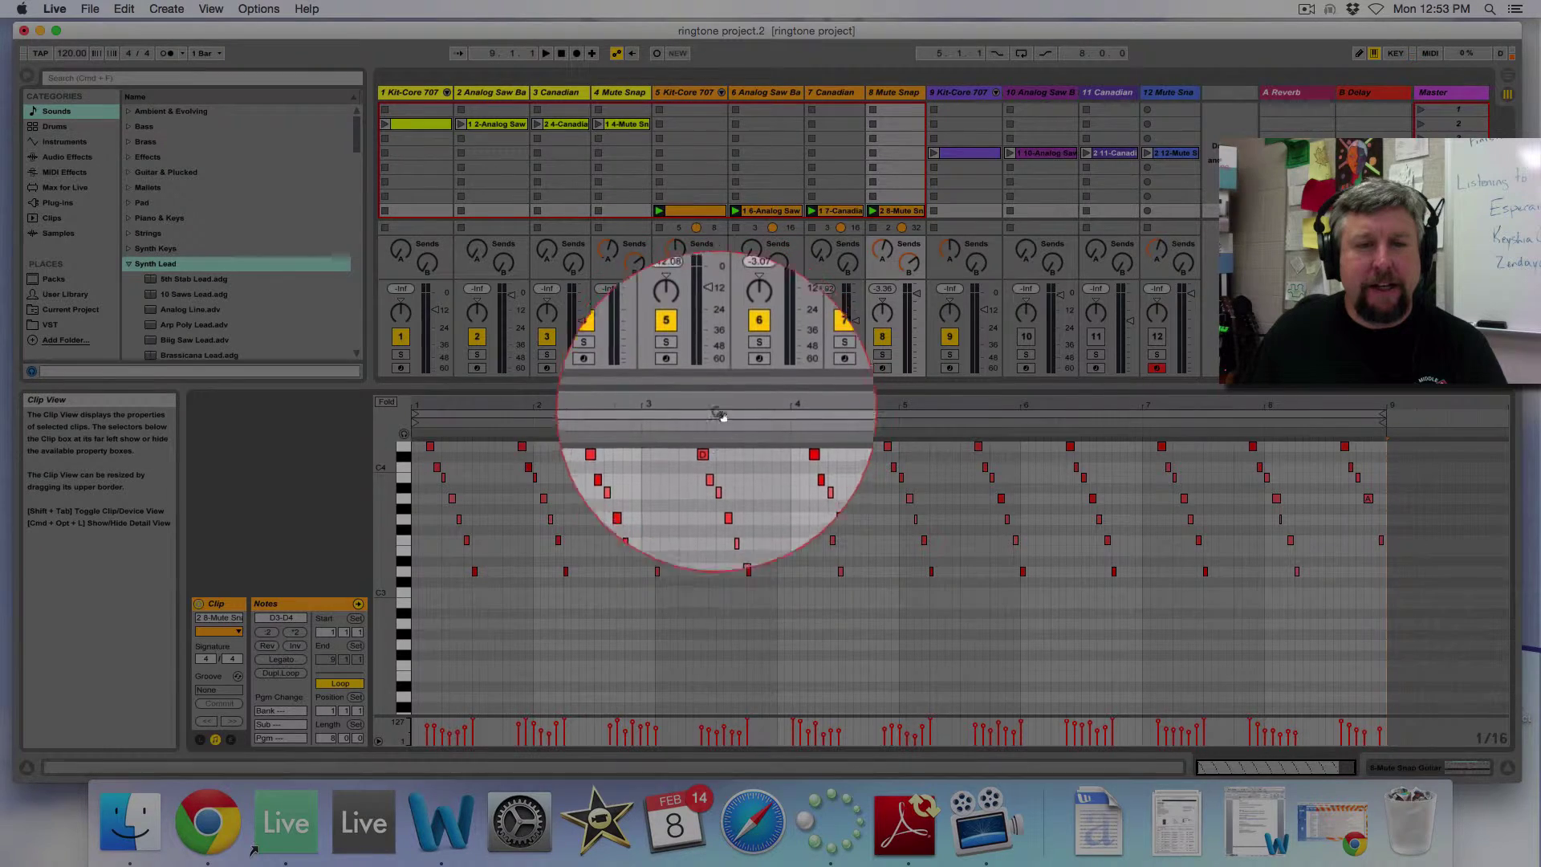
mouse_move(720, 413)
mouse_down()
mouse_move(720, 433)
mouse_move(720, 407)
mouse_up()
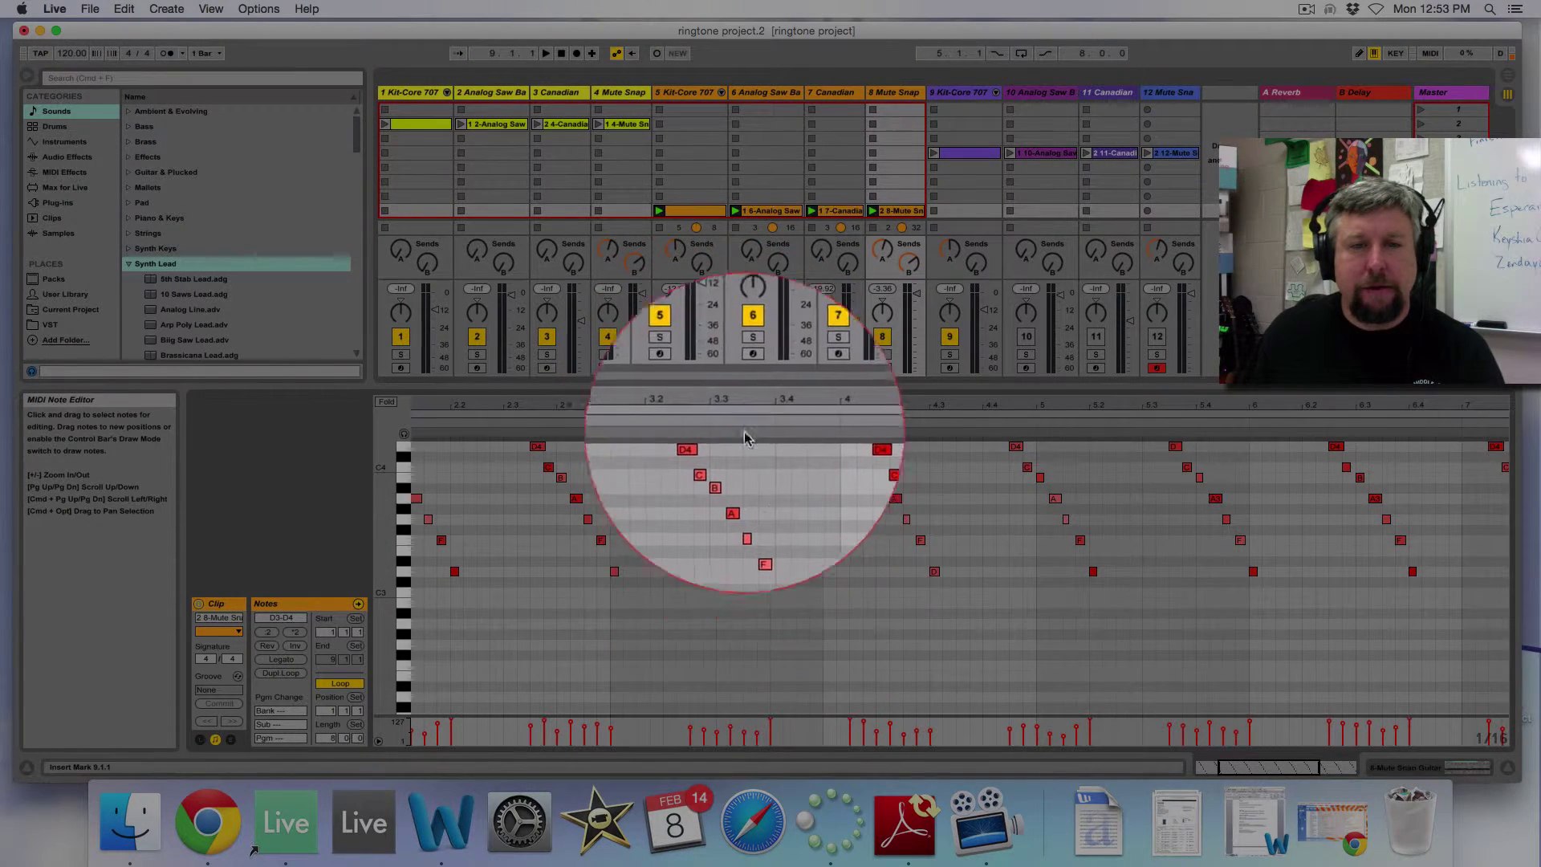
drag(742, 408, 742, 408)
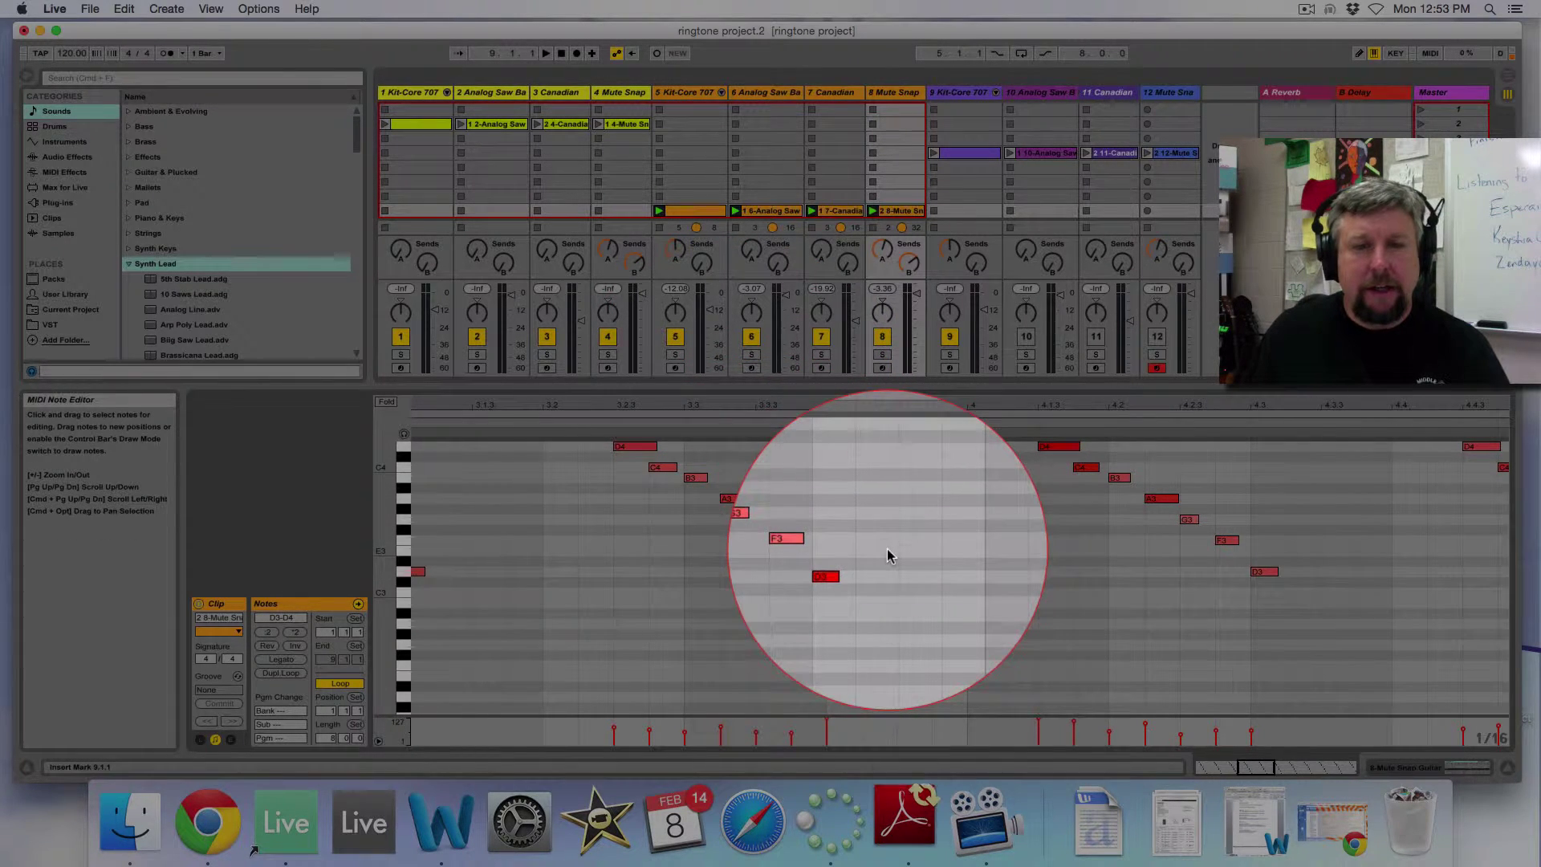
key(super+2)
drag(735, 401, 770, 407)
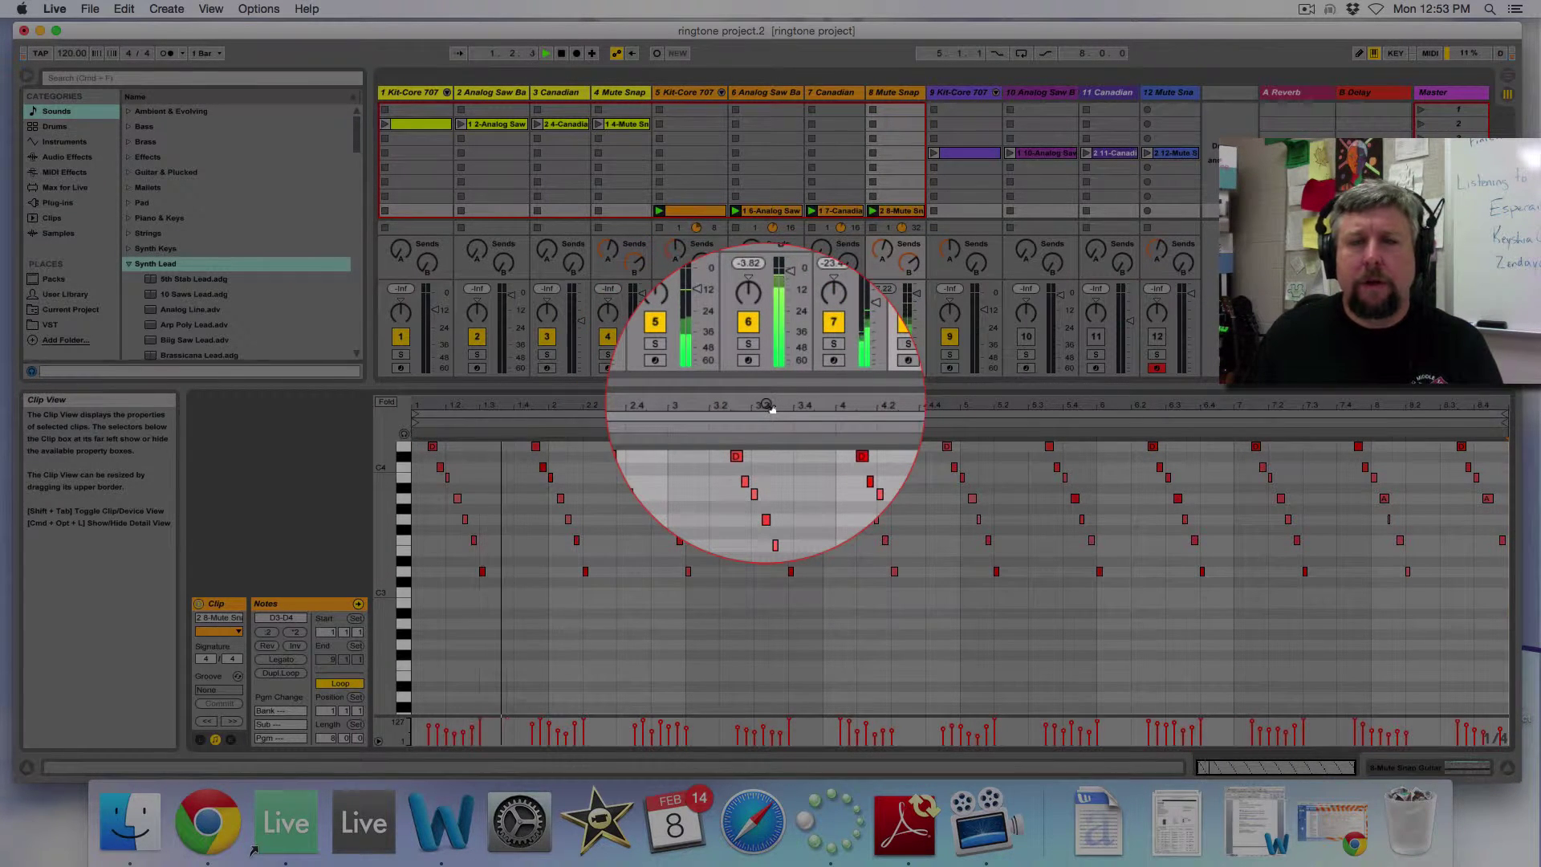
click(689, 212)
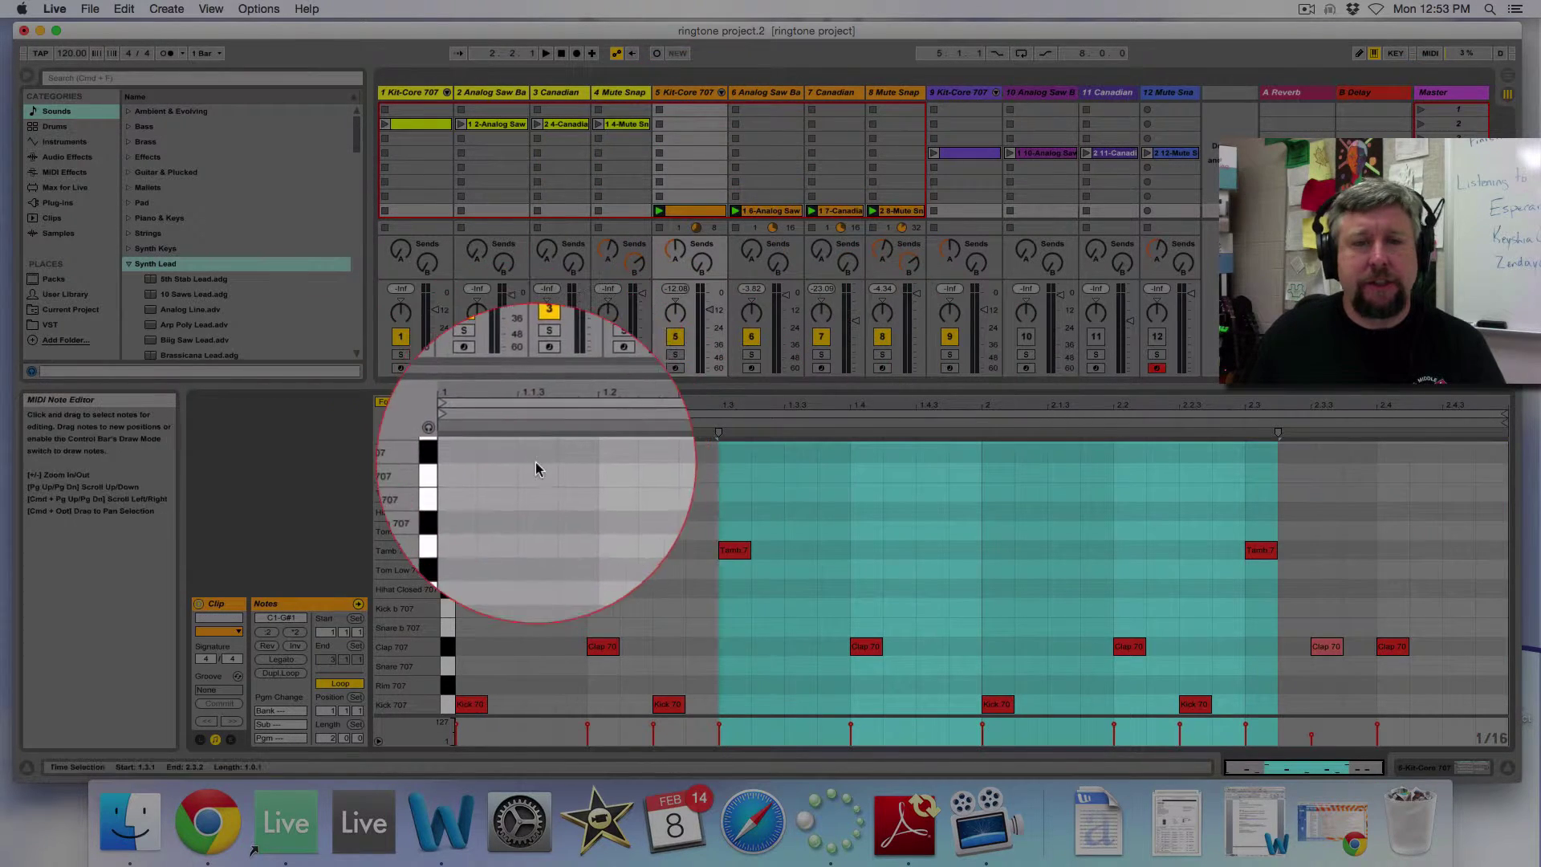
click(536, 469)
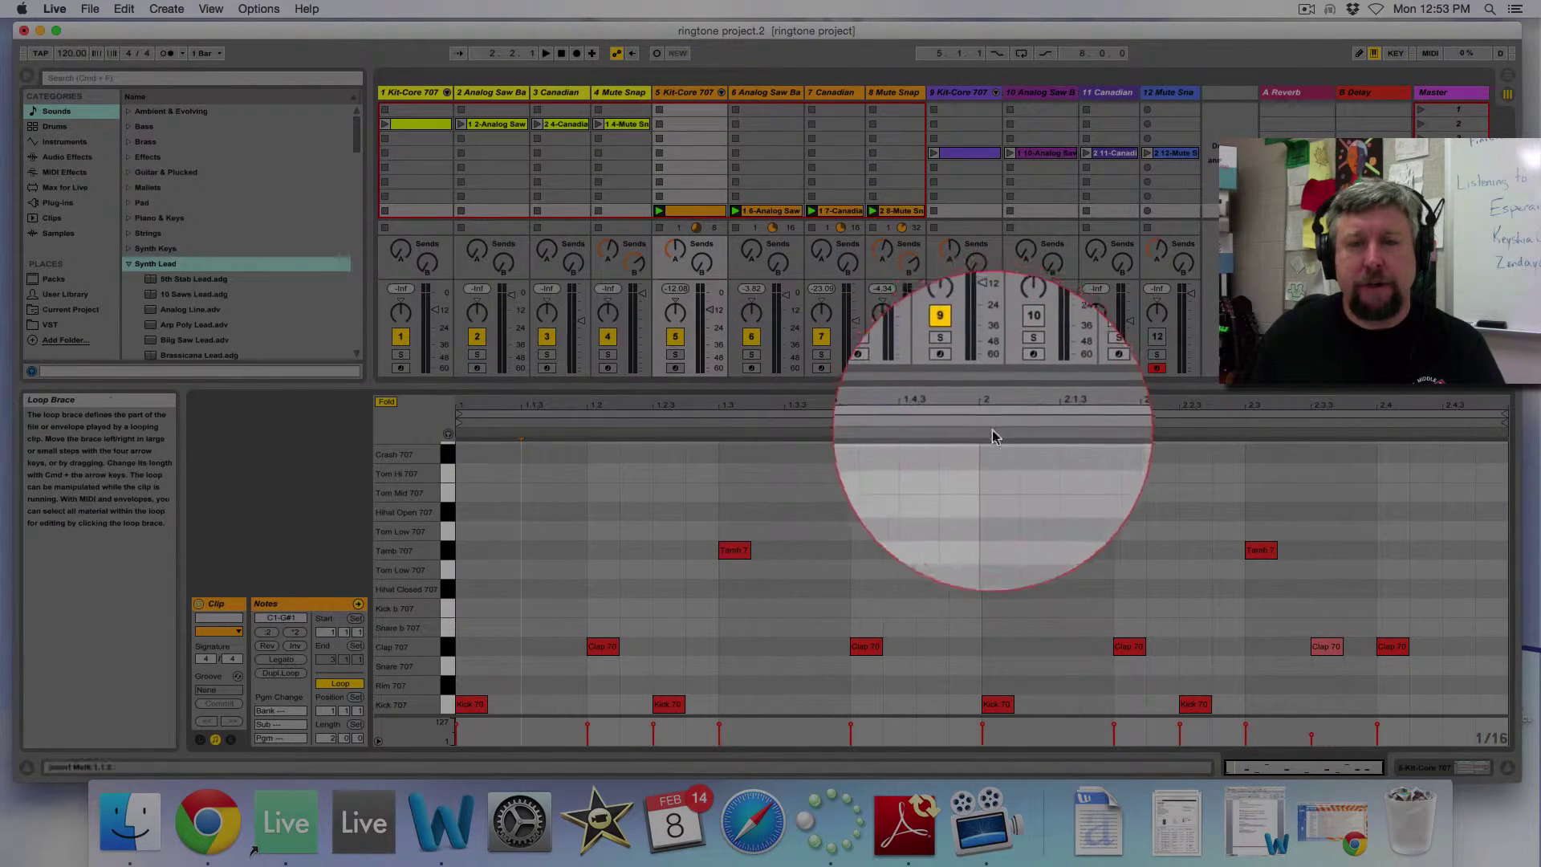
click(766, 215)
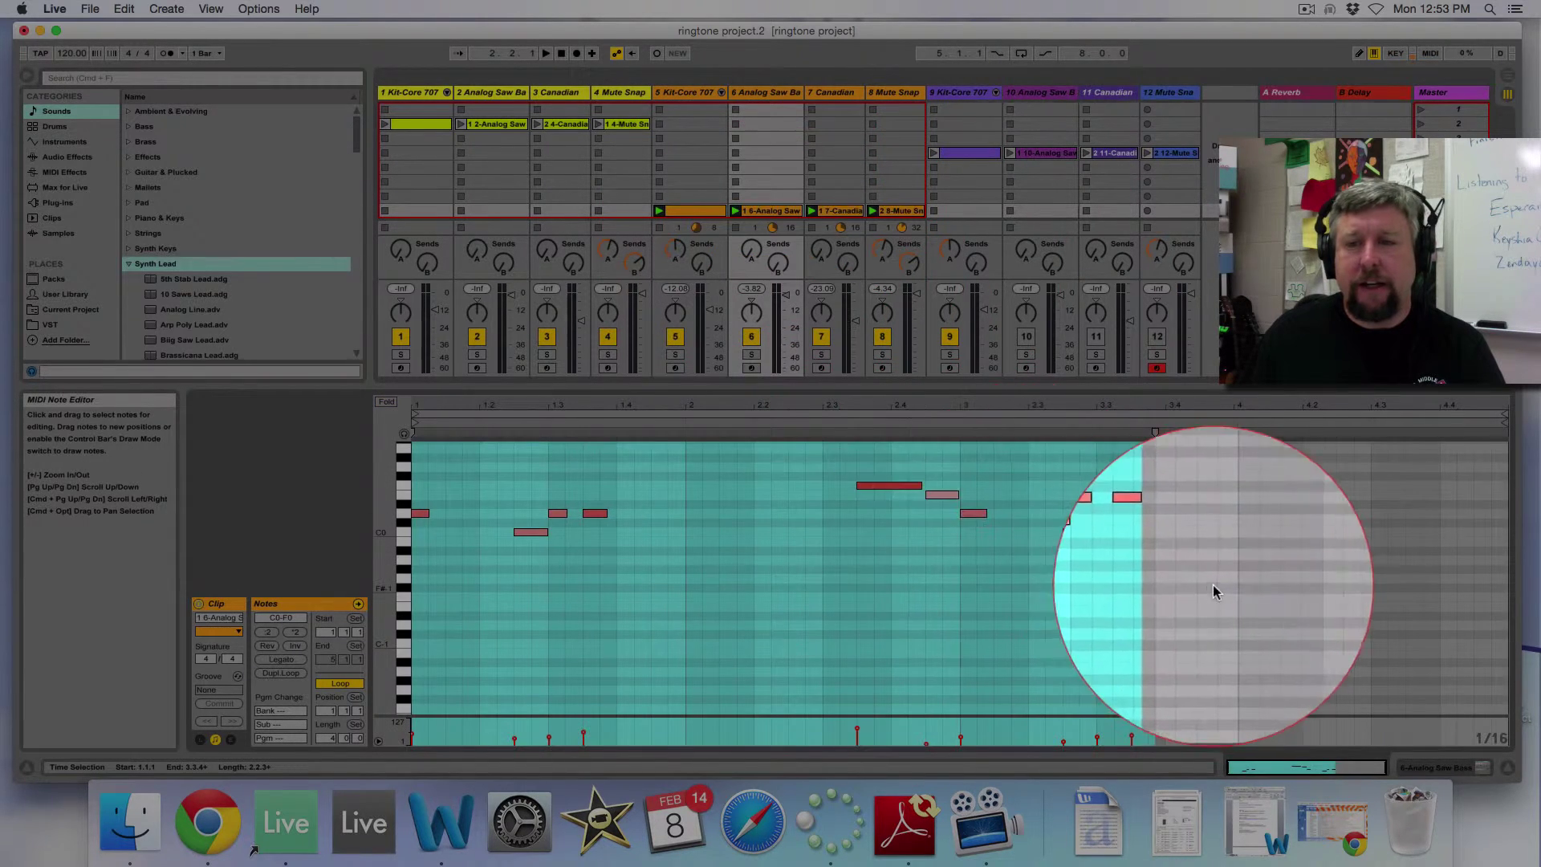
click(1214, 586)
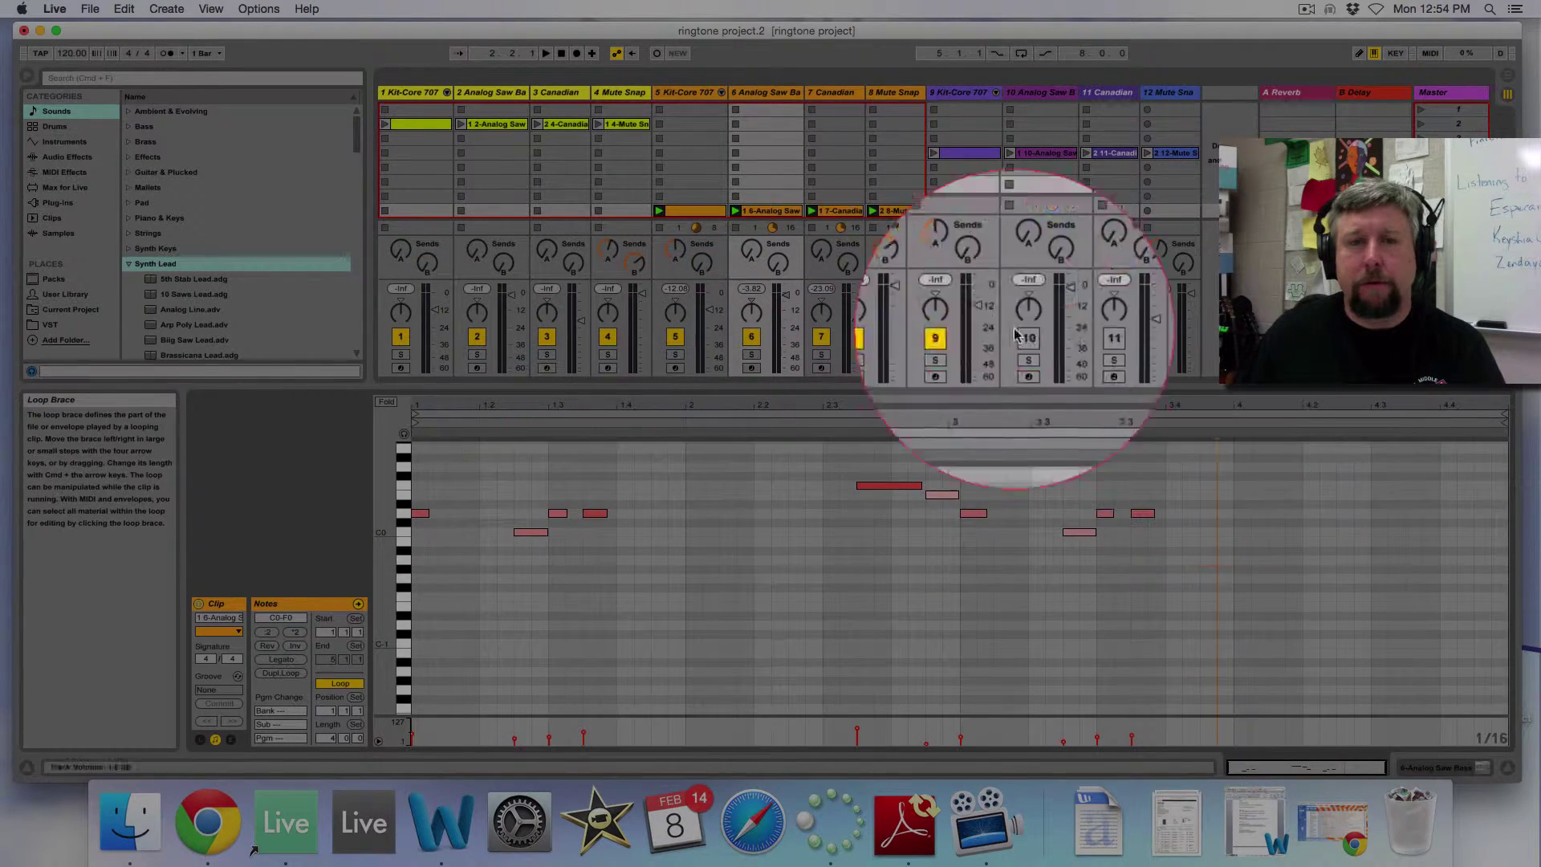
click(846, 212)
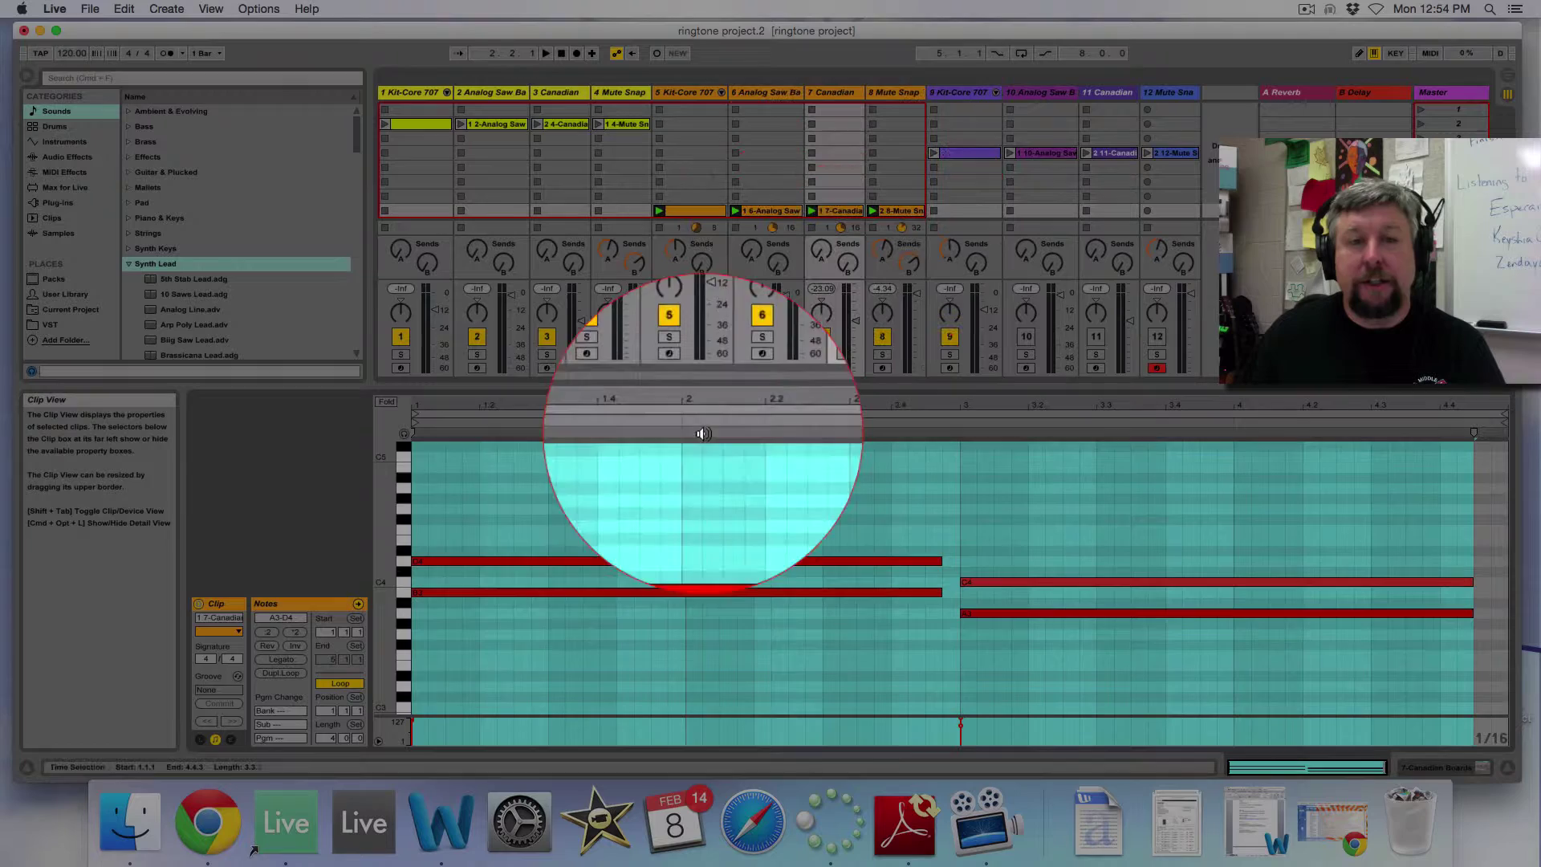
click(542, 483)
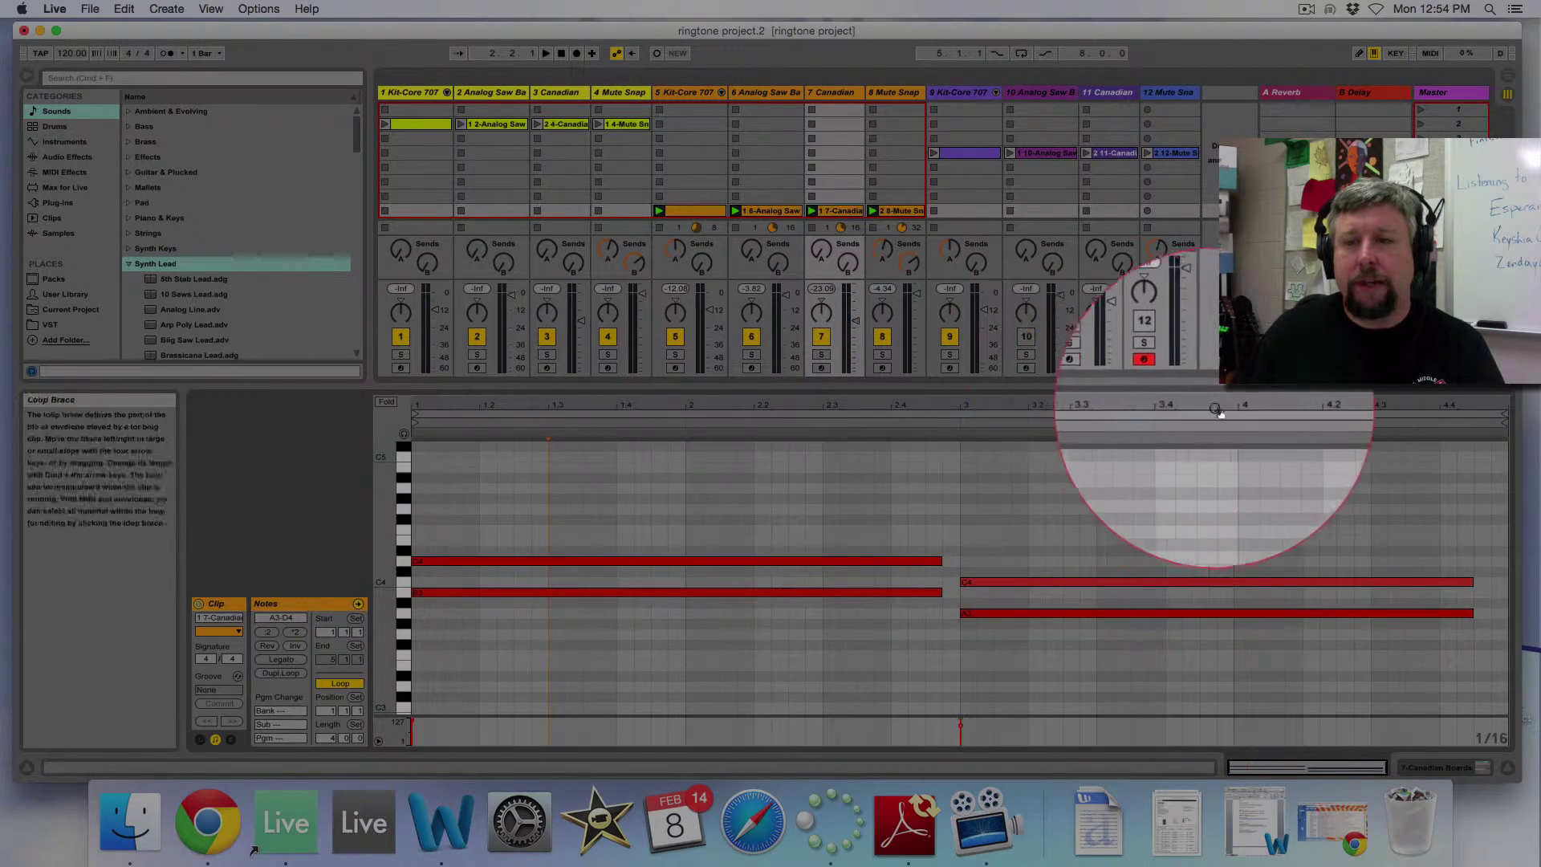
click(895, 211)
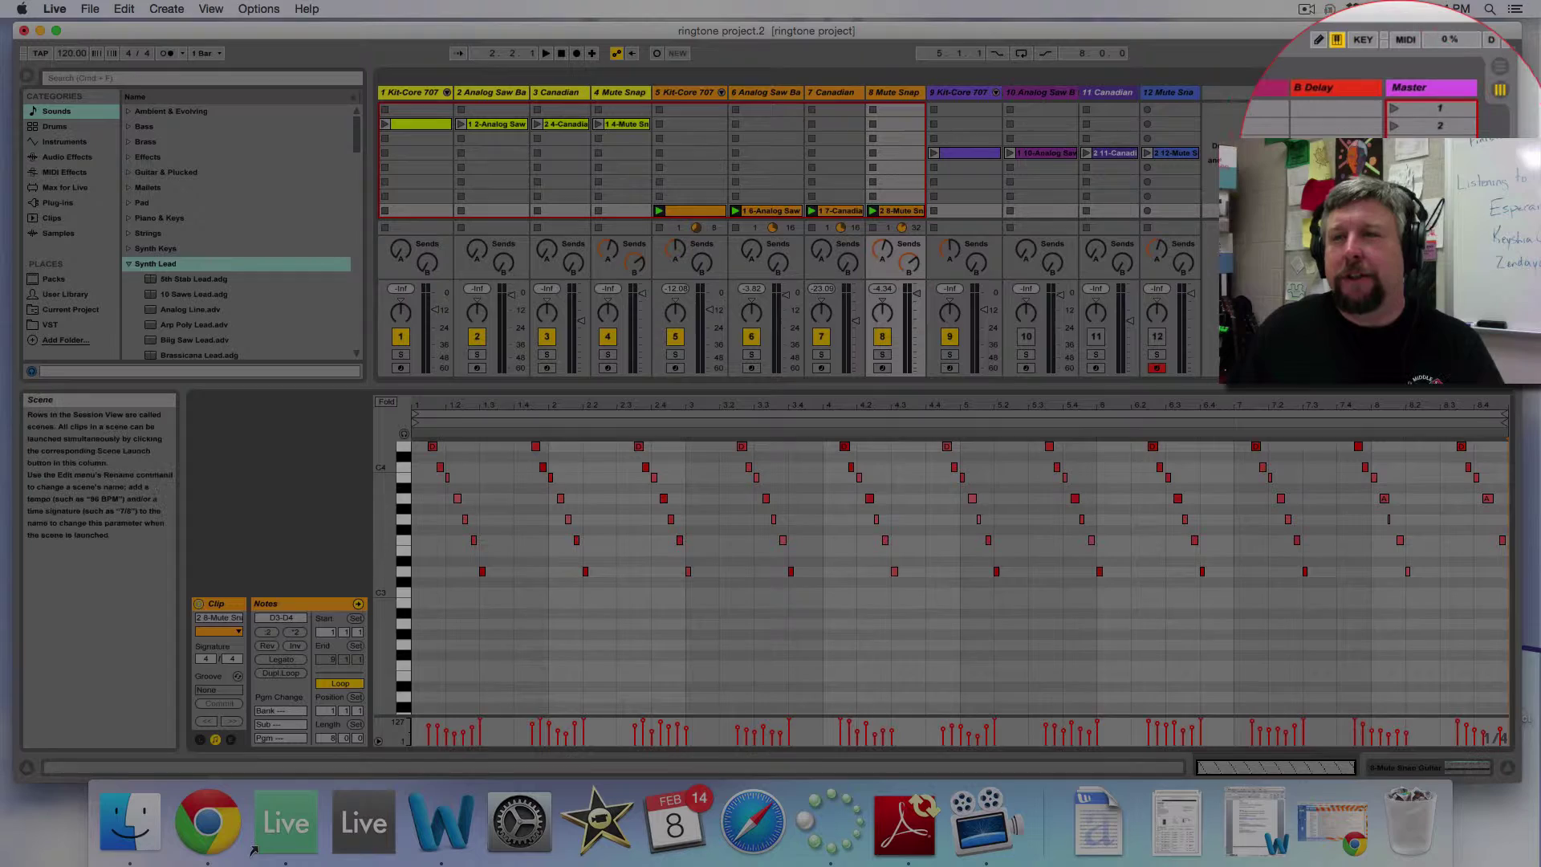
- Launch scene 4, select track 9's Kick, Rim and Hihat Closed 707 notes, and play it
click(1423, 152)
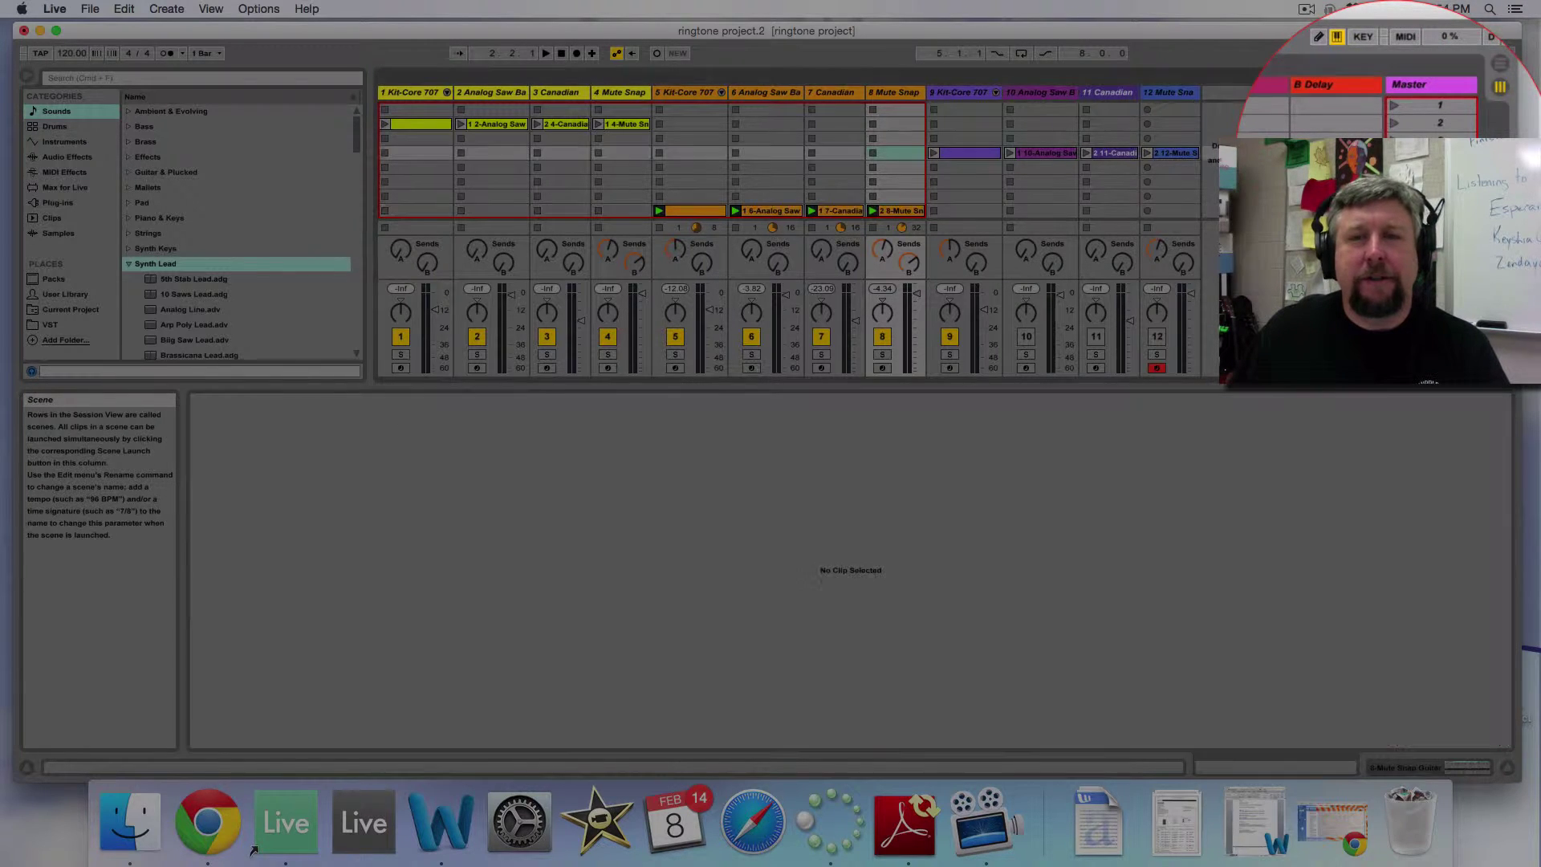
click(960, 159)
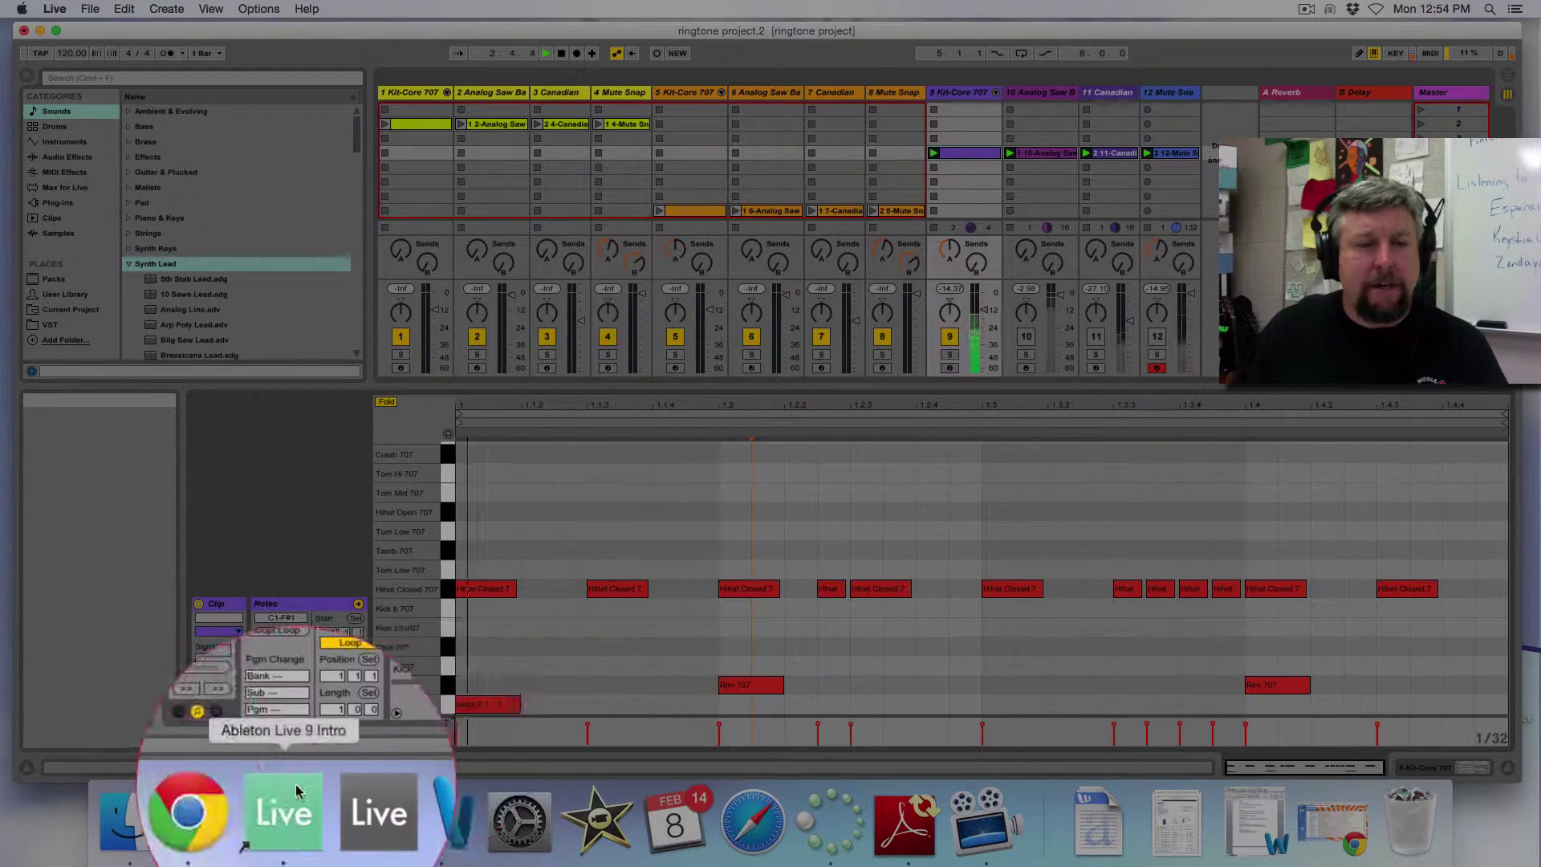
click(475, 706)
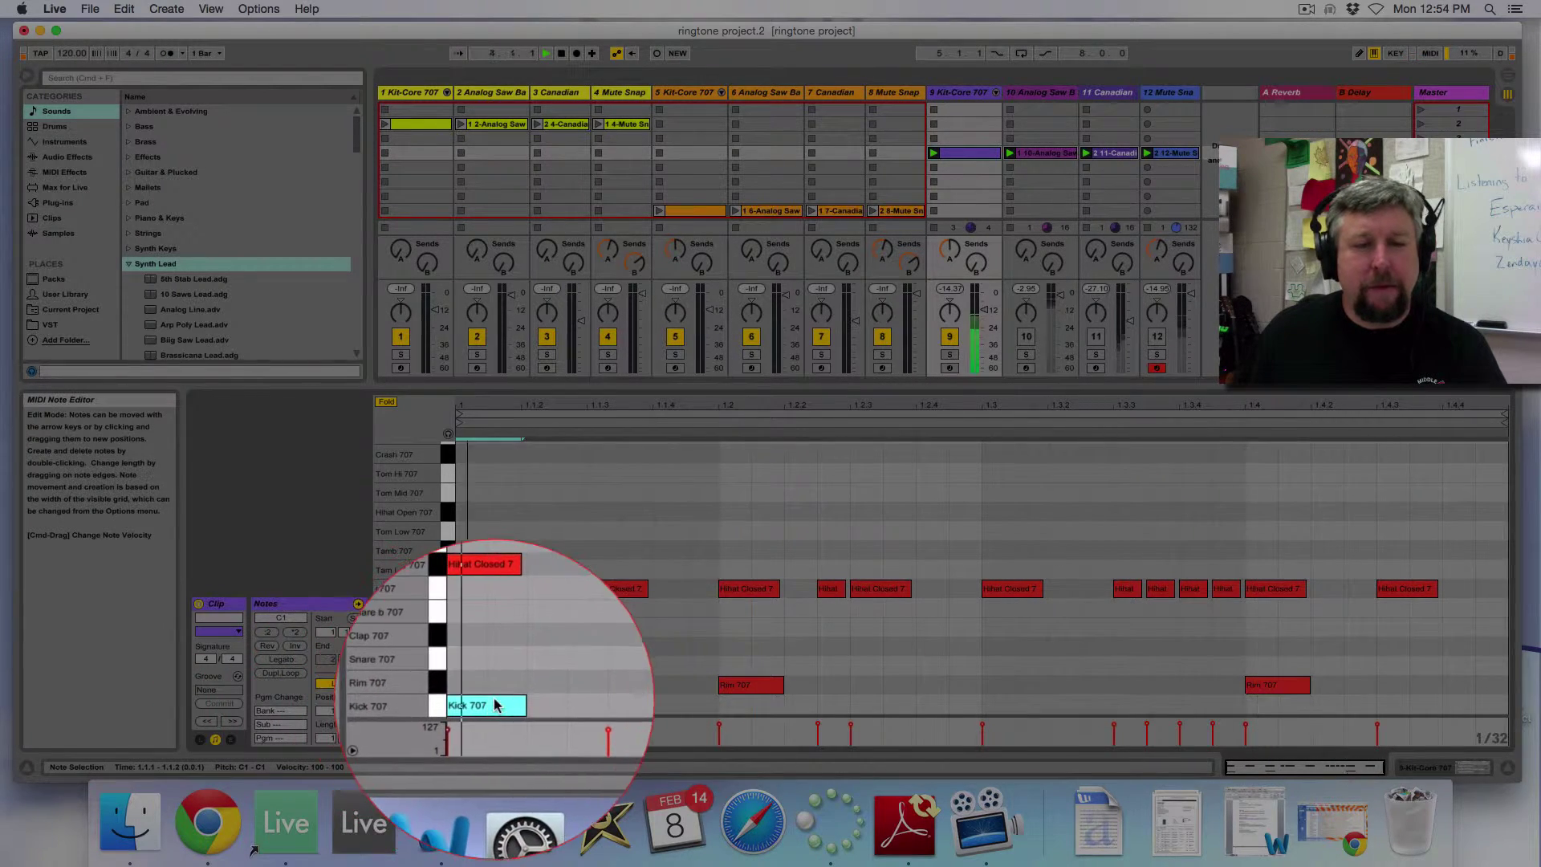
click(739, 684)
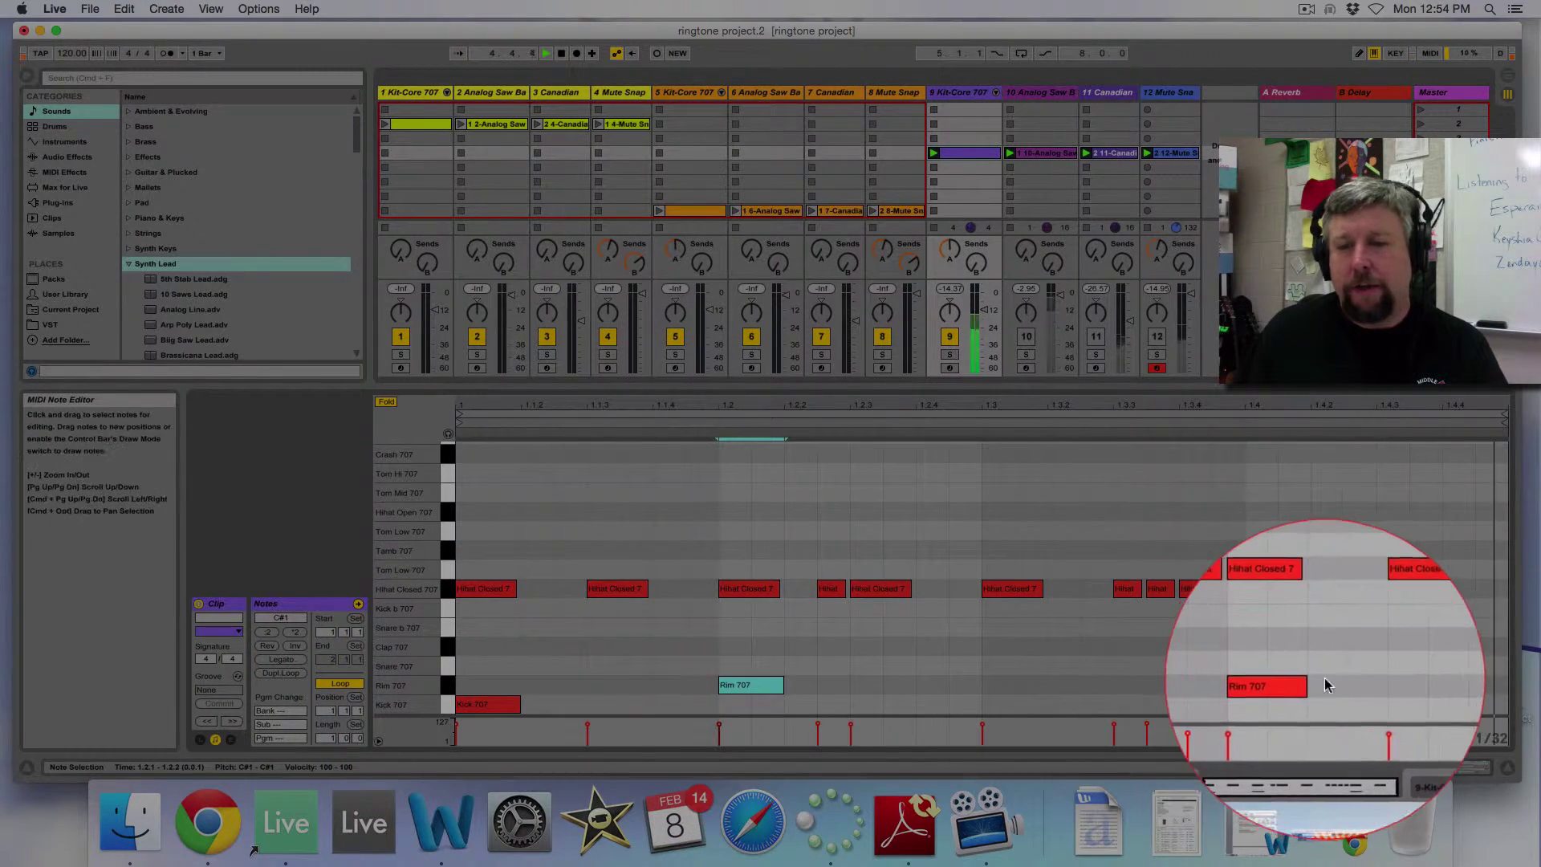
click(1294, 687)
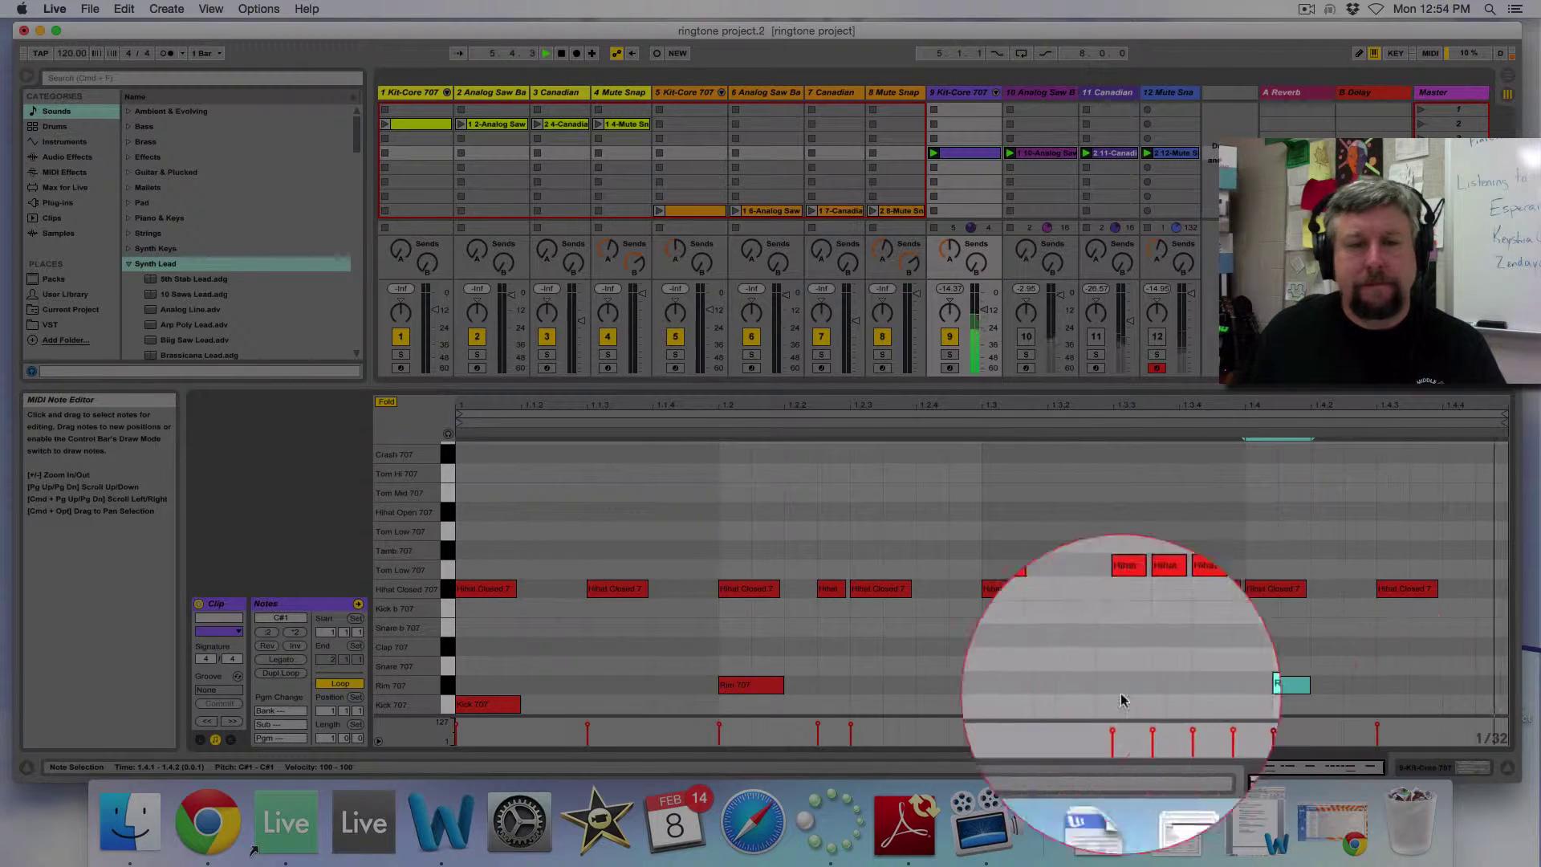
click(447, 590)
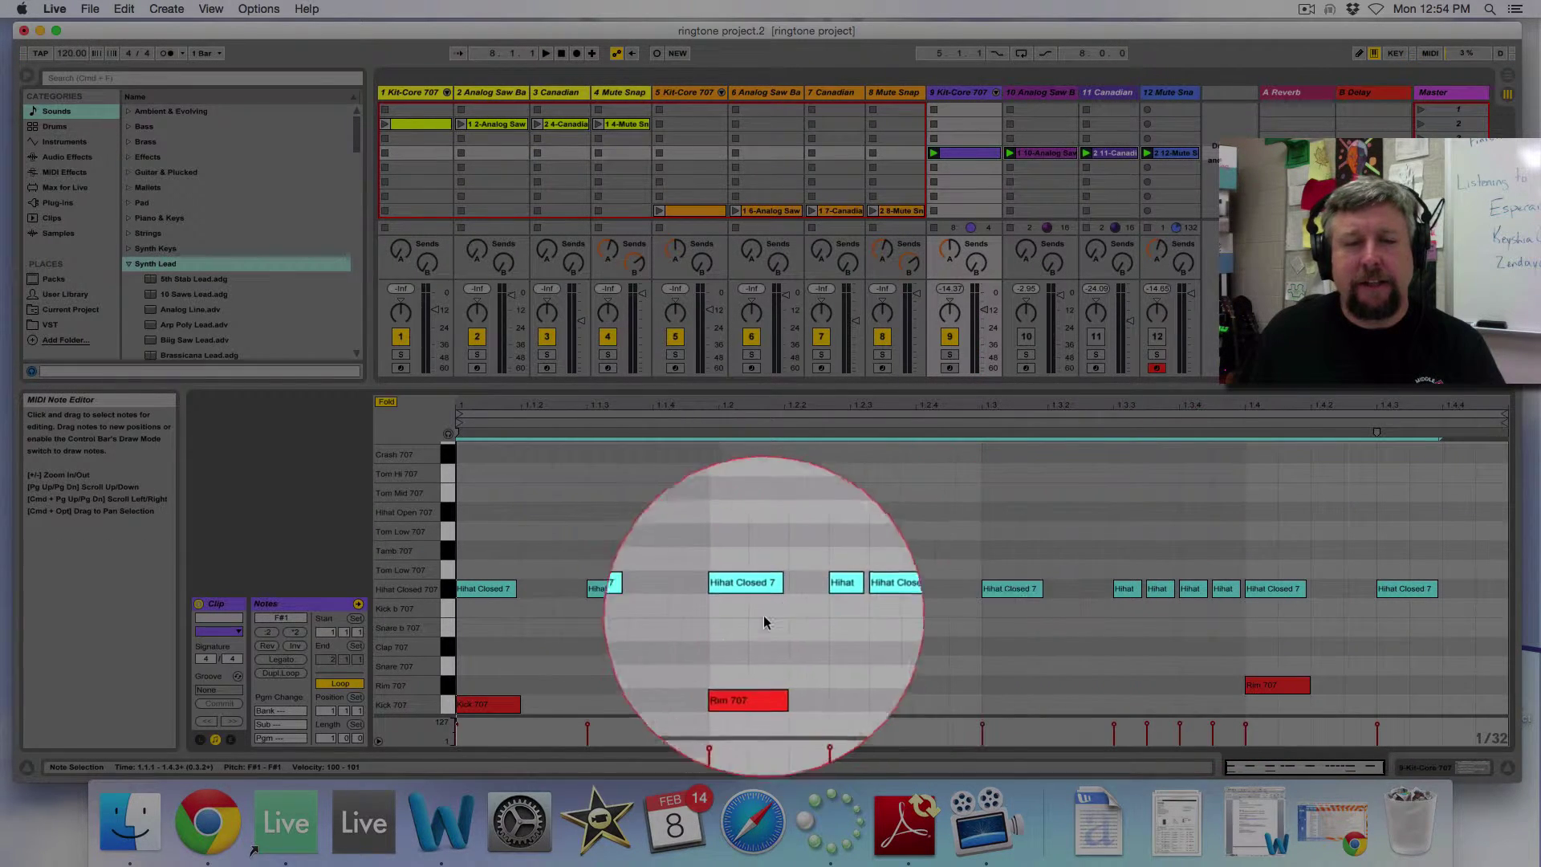
key(space)
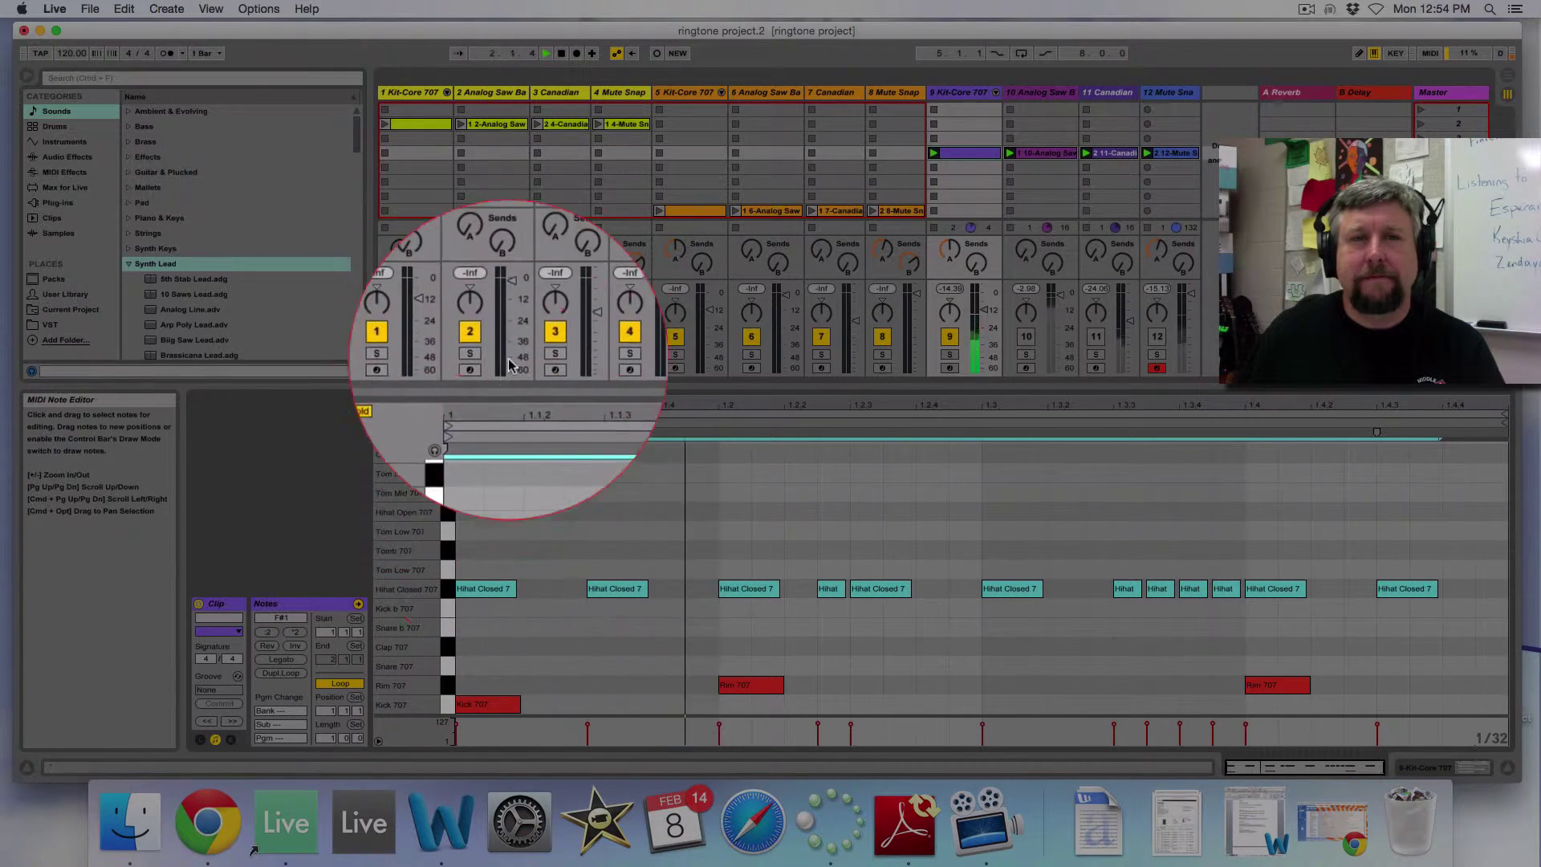
- Select the first A0 note in track 10's Analog Saw clip and switch track 10 back on
key(space)
click(1034, 157)
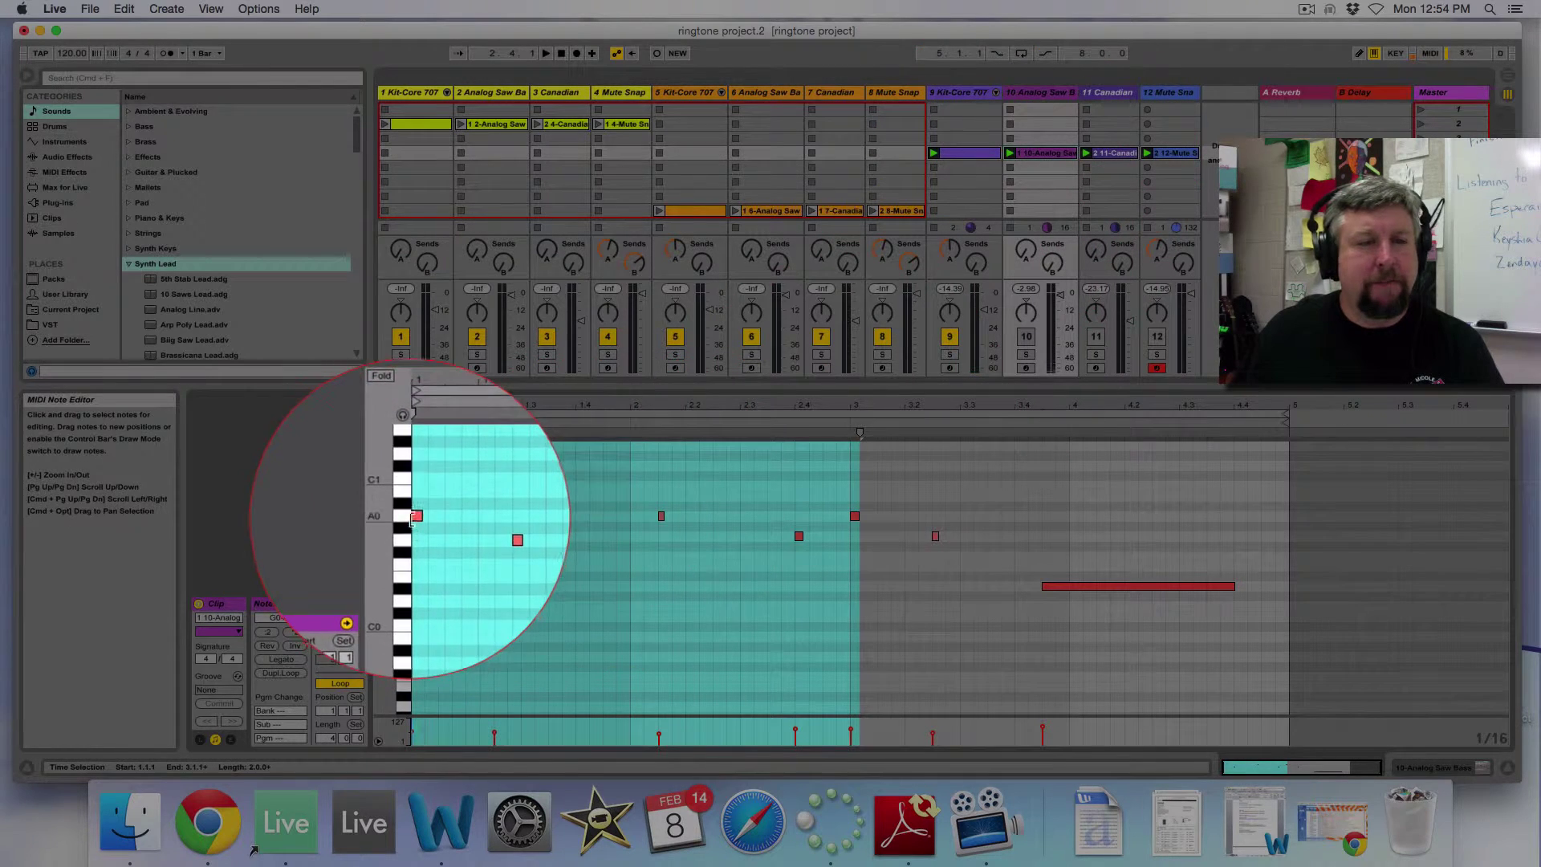
click(403, 517)
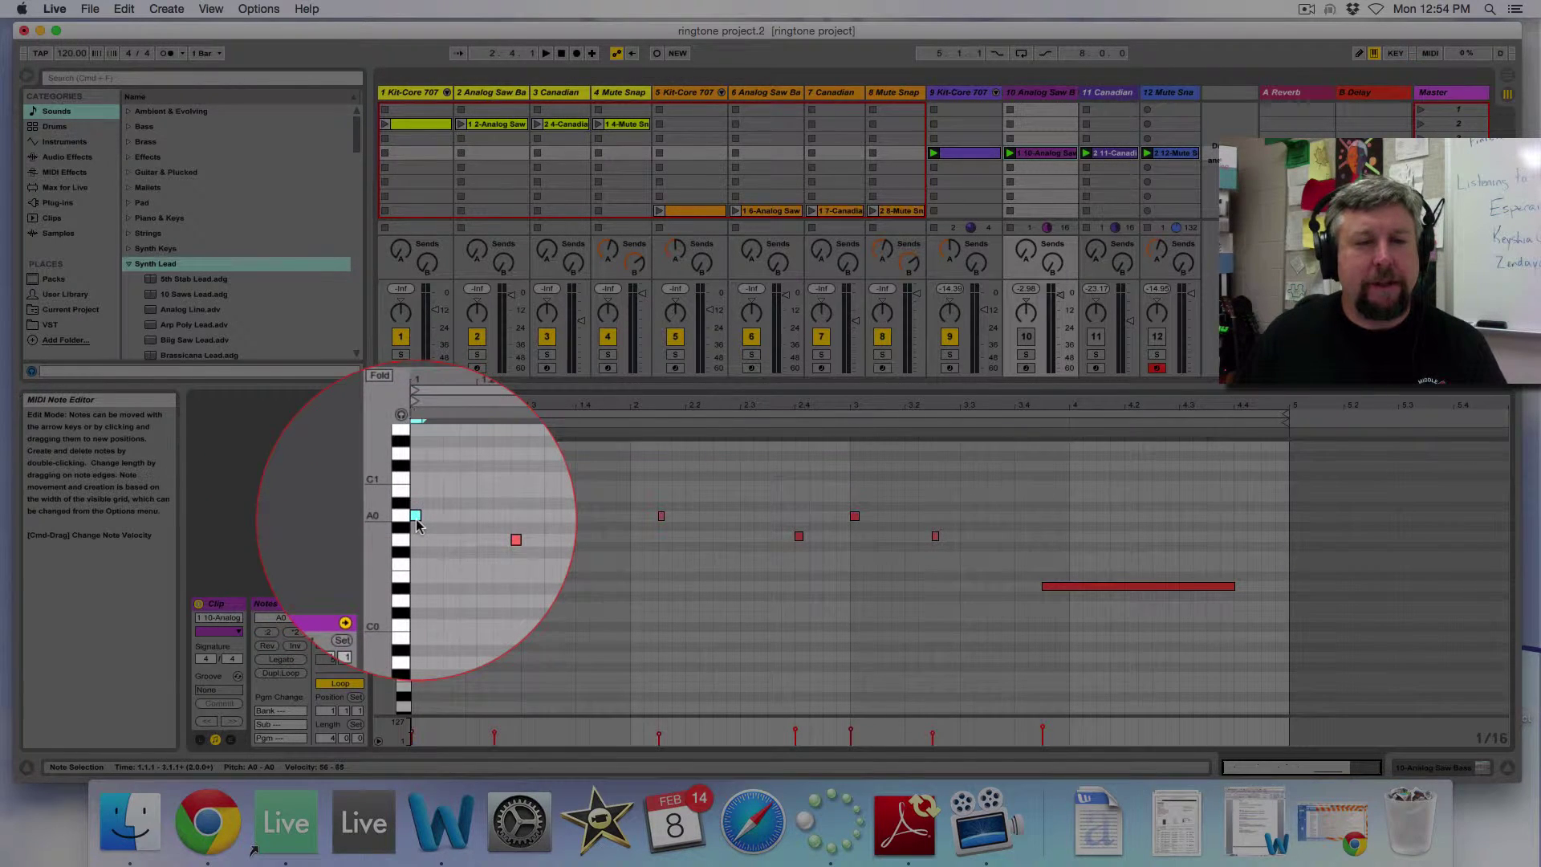
click(416, 520)
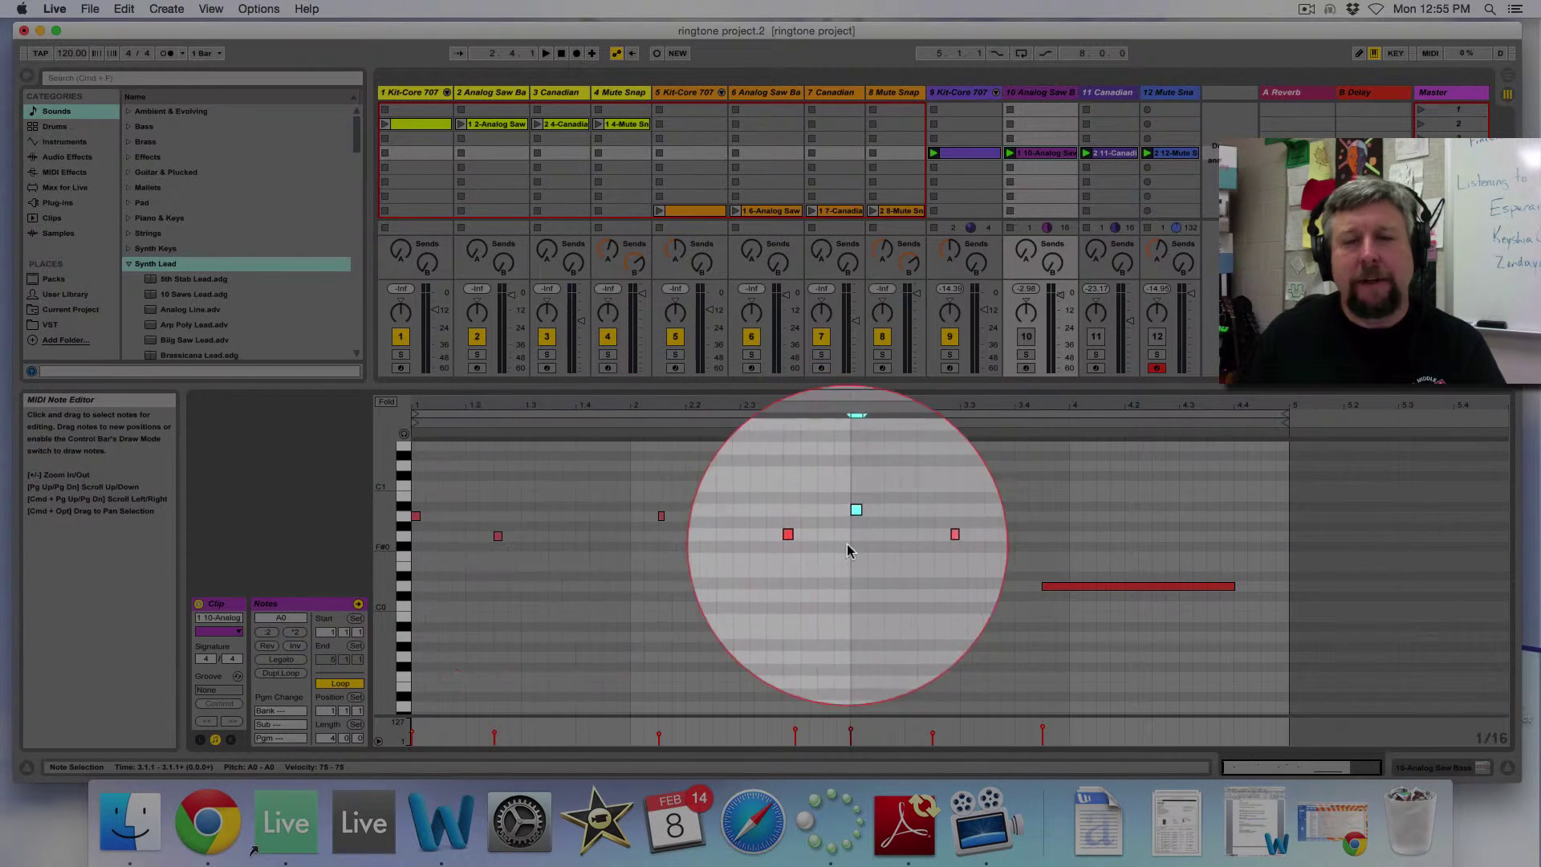
click(1026, 339)
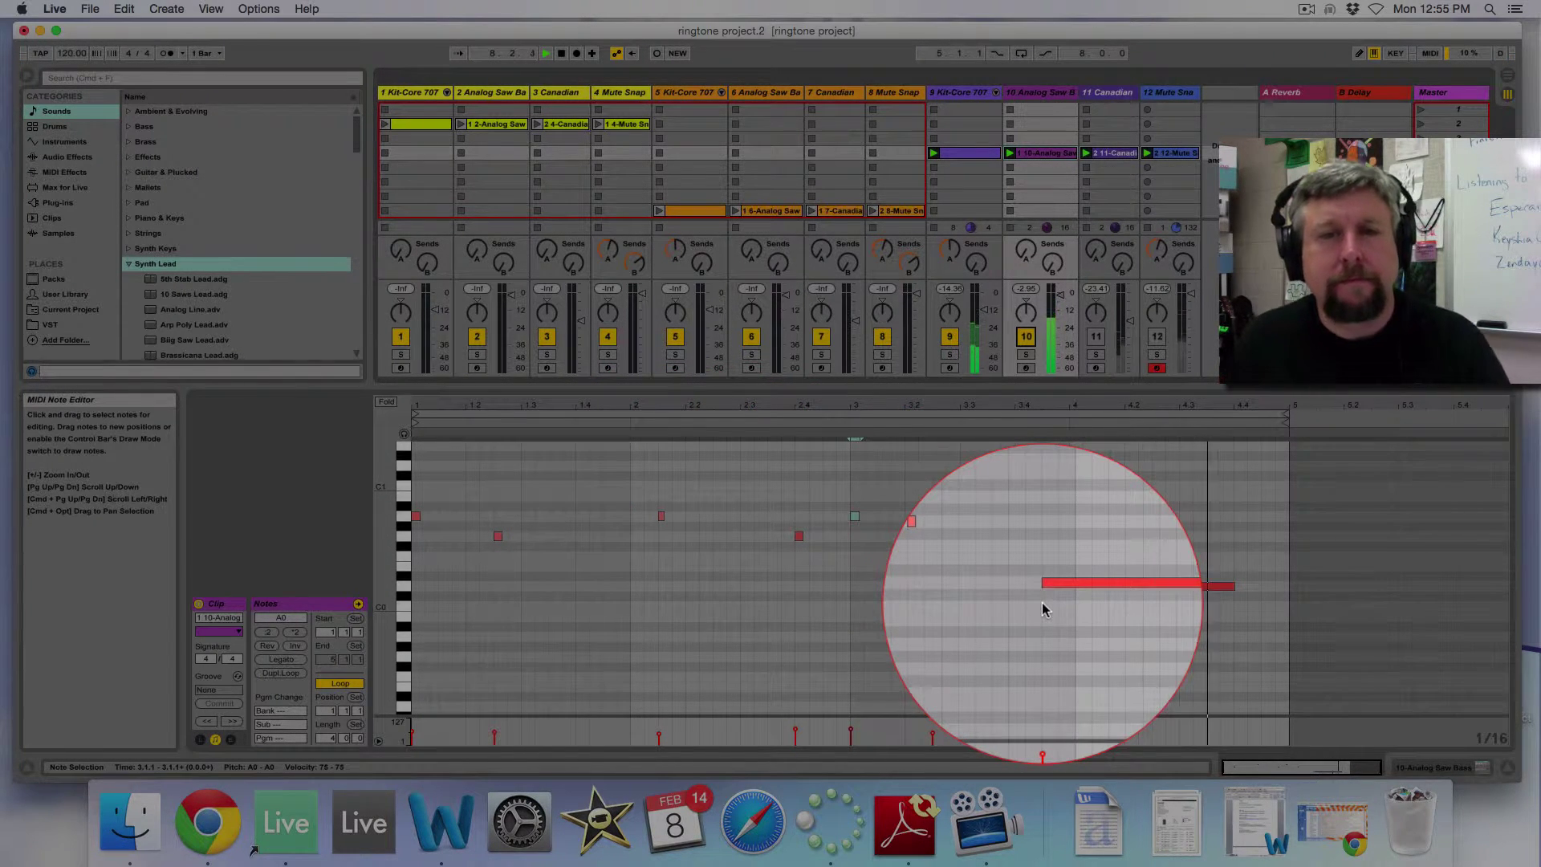
key(space)
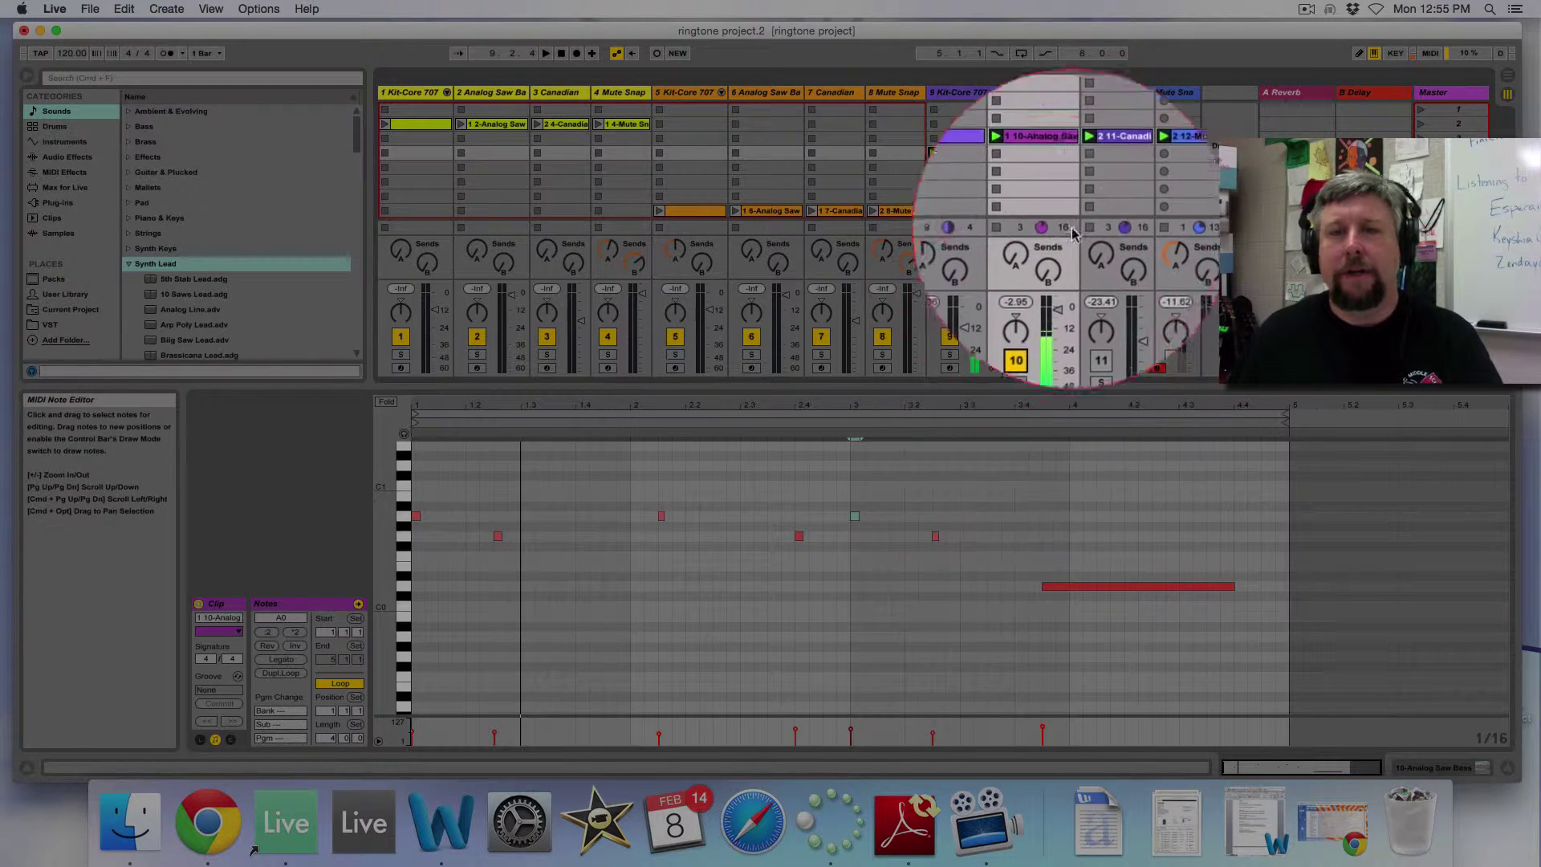
- View track 11's Canadian melody clip and turn on its Activator to unmute it
click(1113, 159)
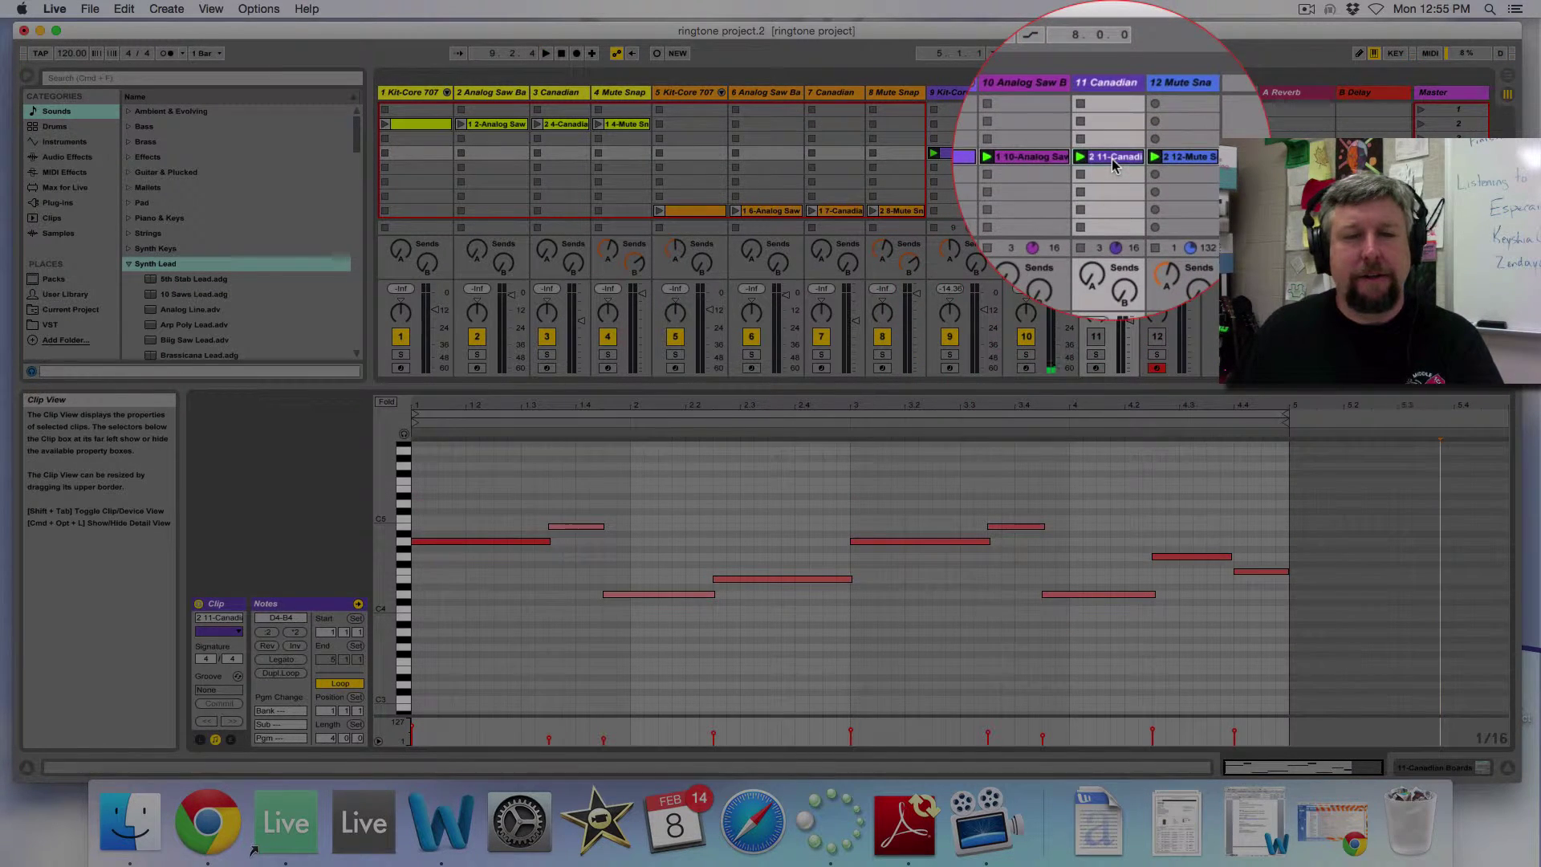
click(1096, 339)
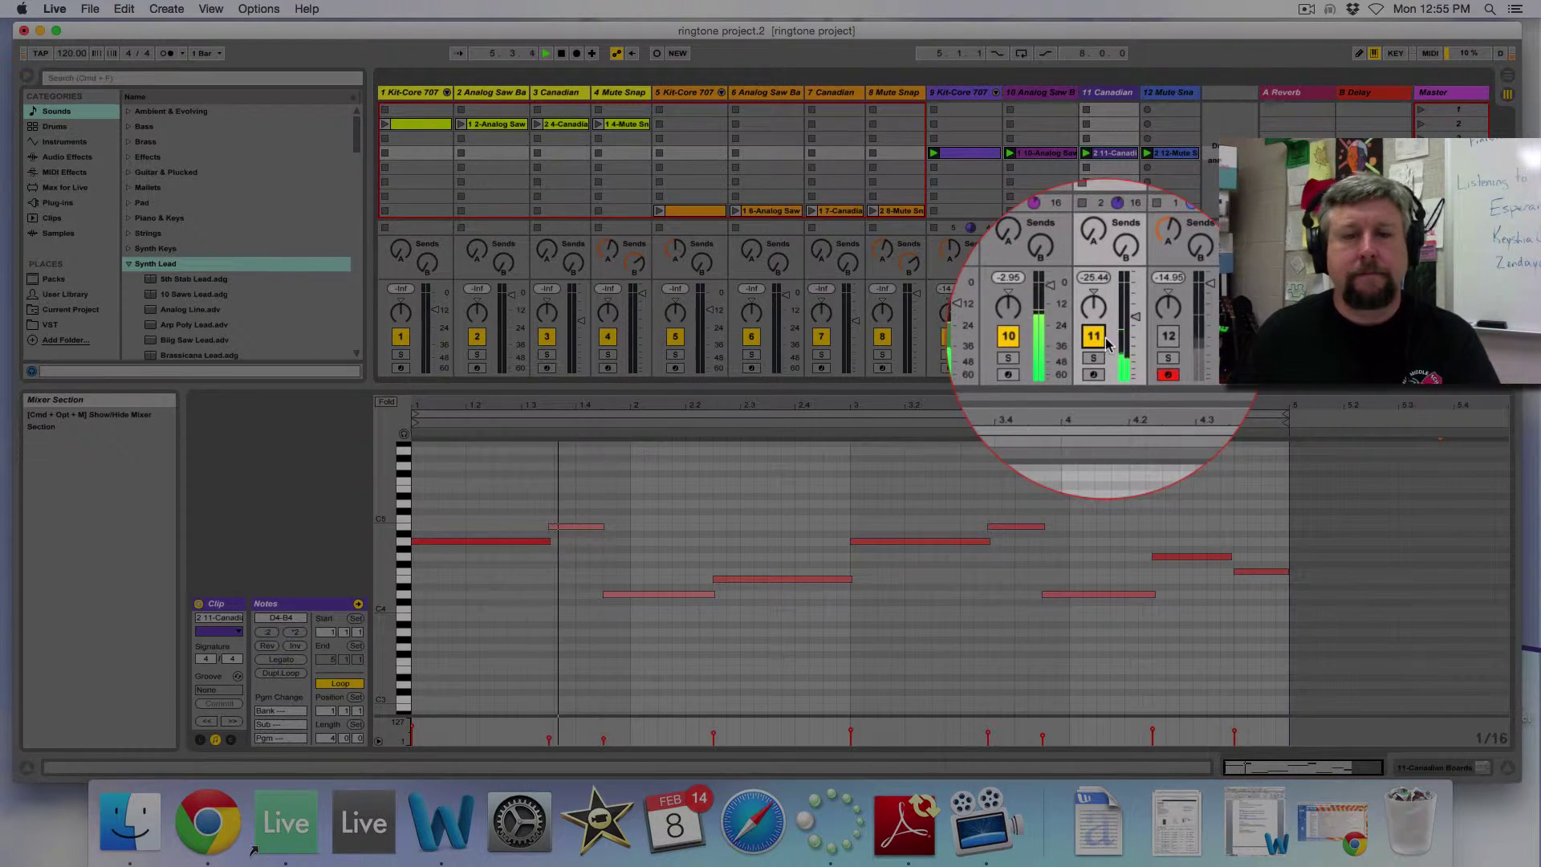
- Open track 11's Canadian Boards device, compare it with tracks 7 and 3, then reselect track 11
double_click(1112, 116)
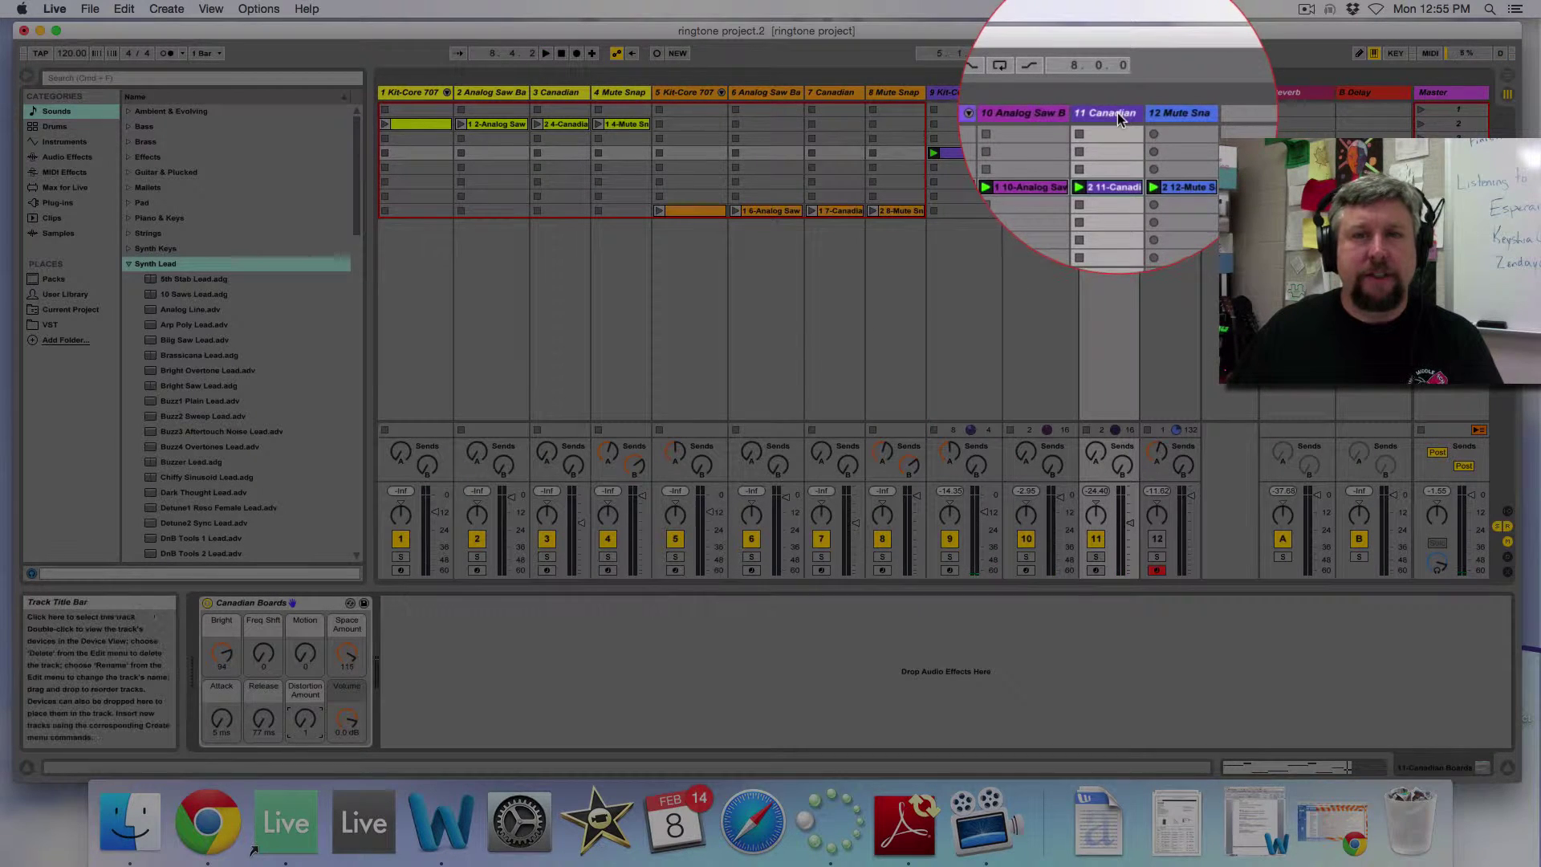
click(839, 119)
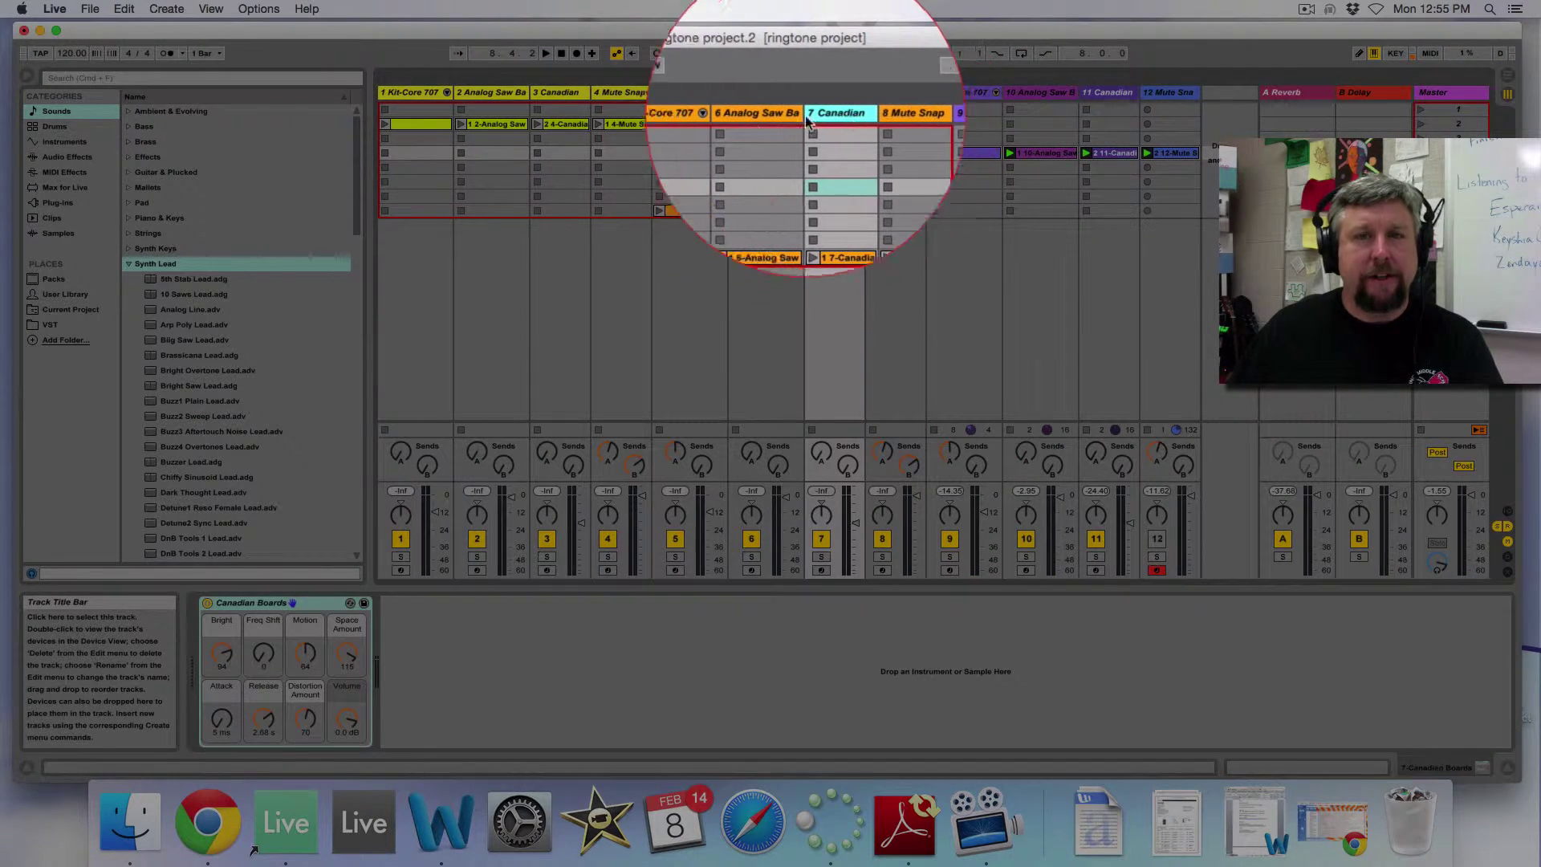
click(572, 114)
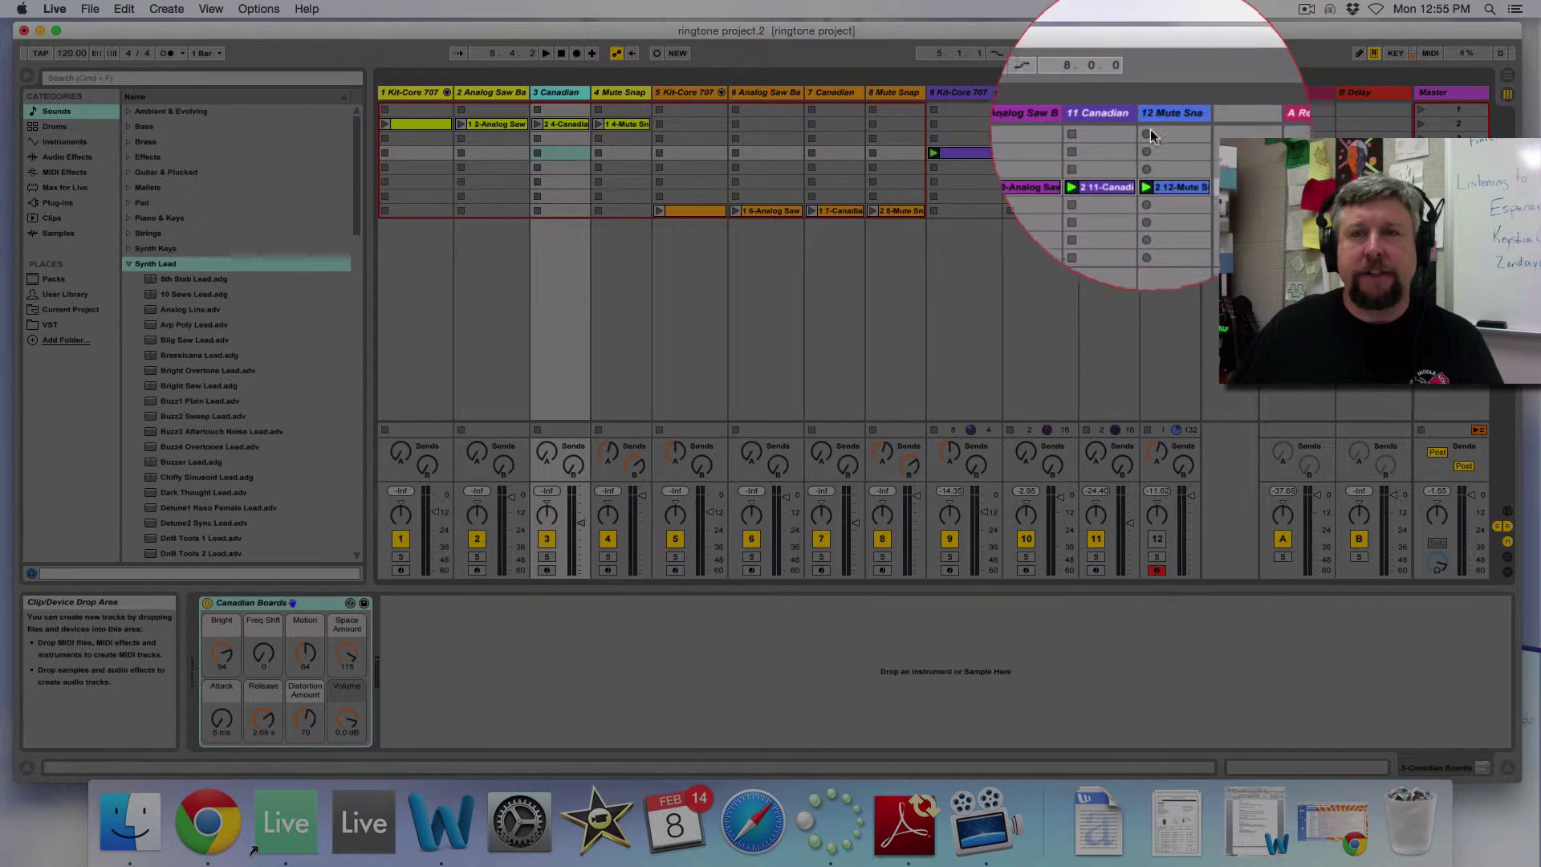
click(1101, 113)
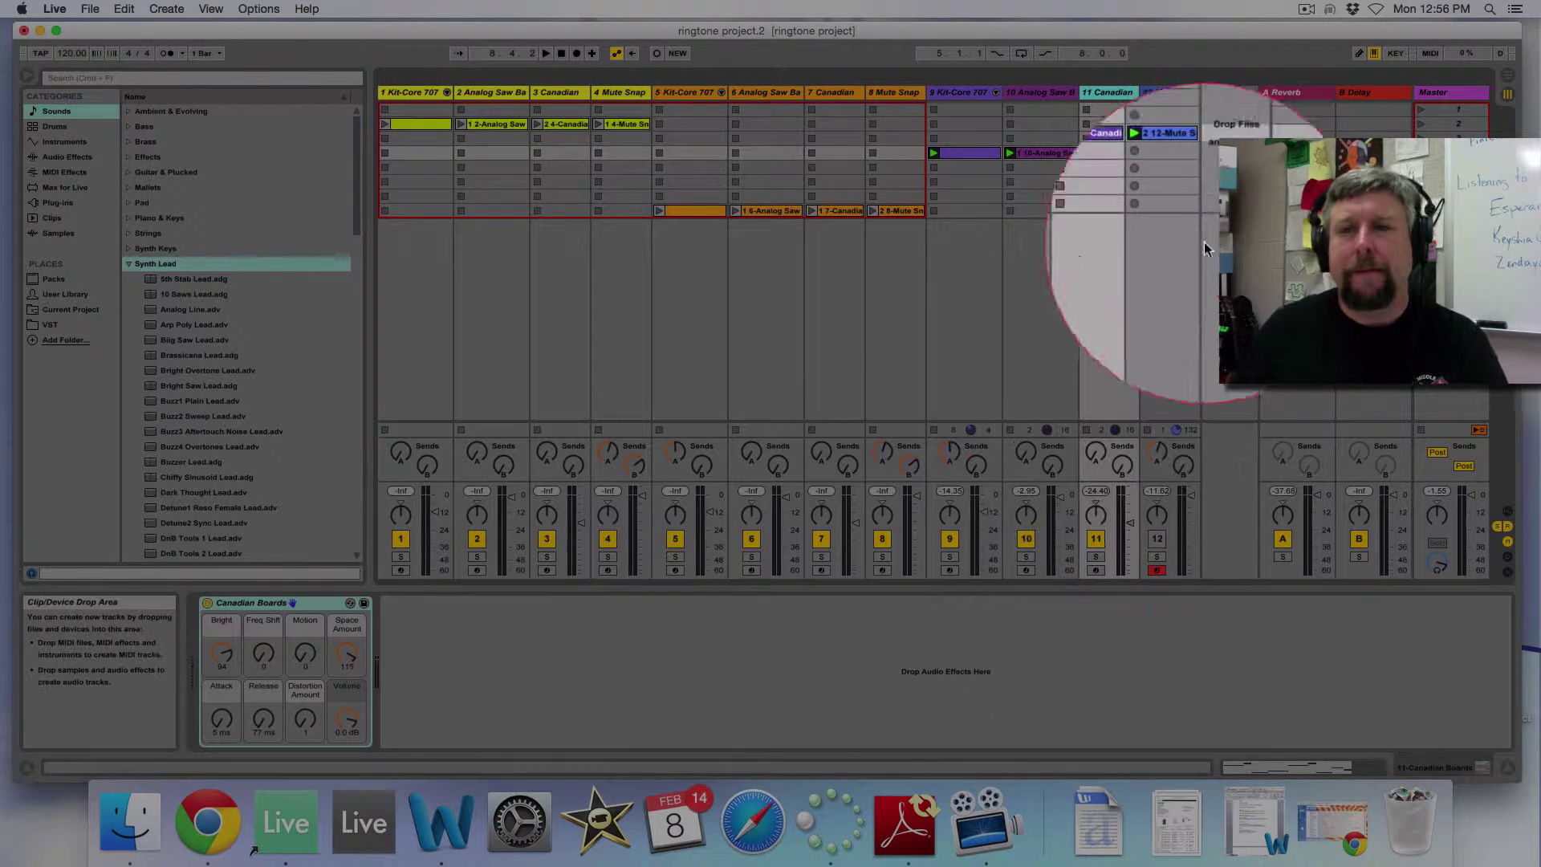
- Disarm track 12's Mute Snap Guitar and show its recorded clip in the MIDI Note Editor
click(1163, 113)
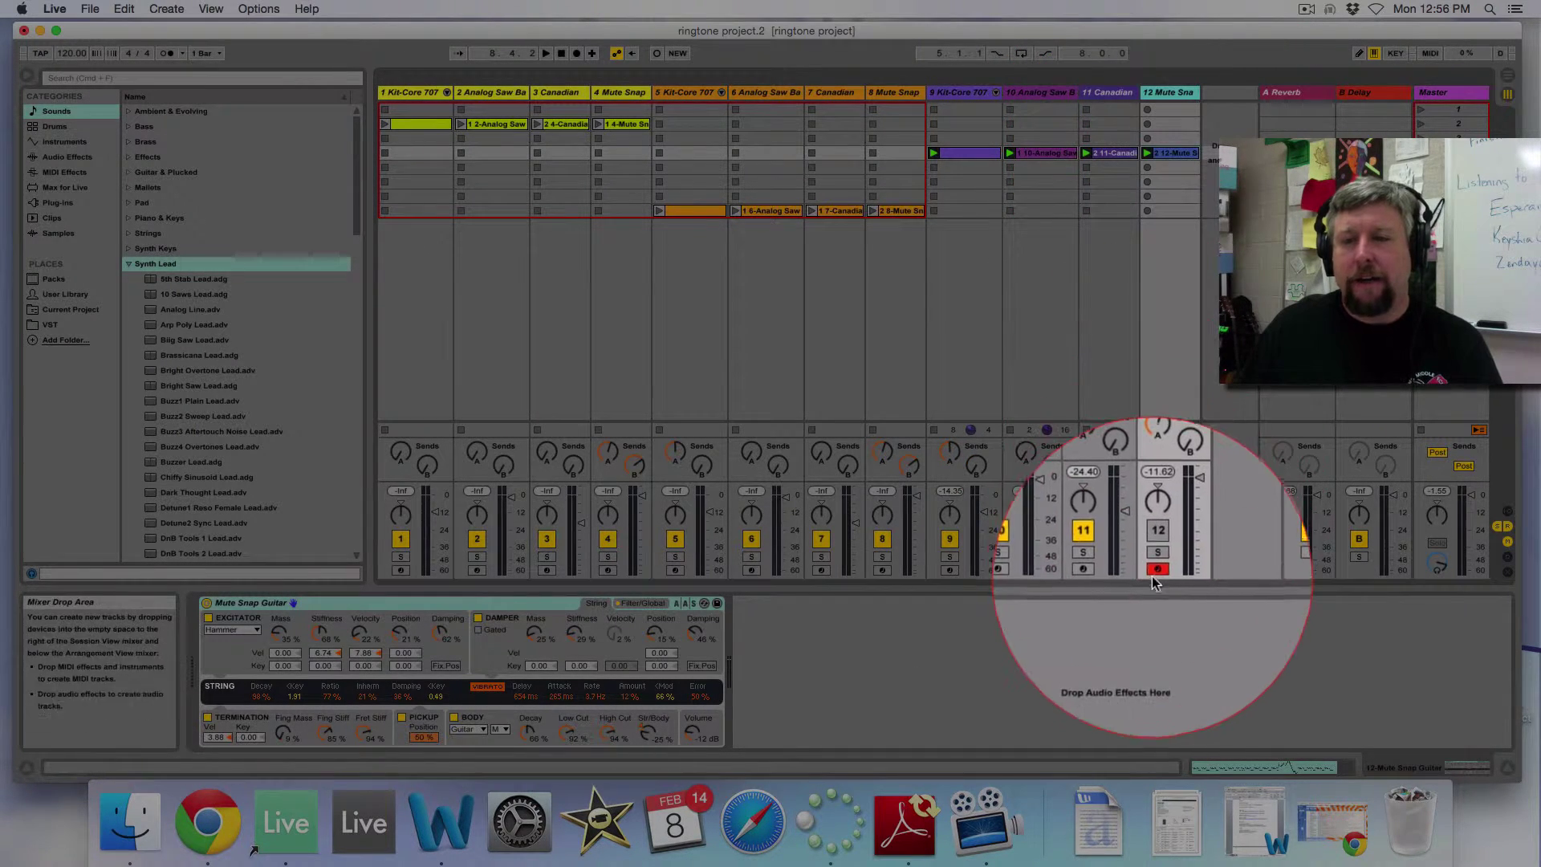
click(1158, 571)
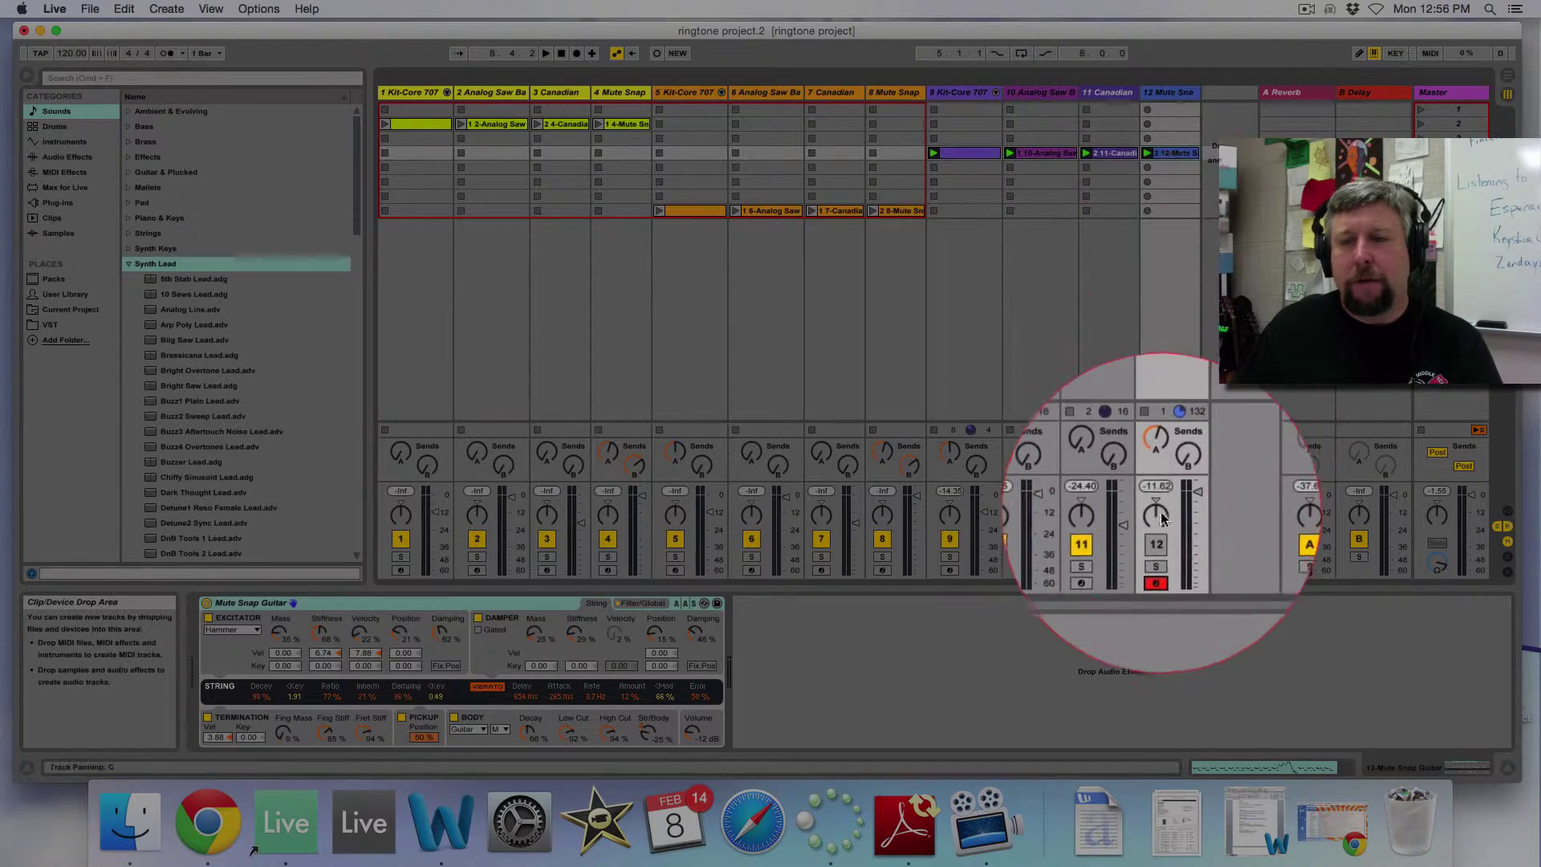
click(1170, 152)
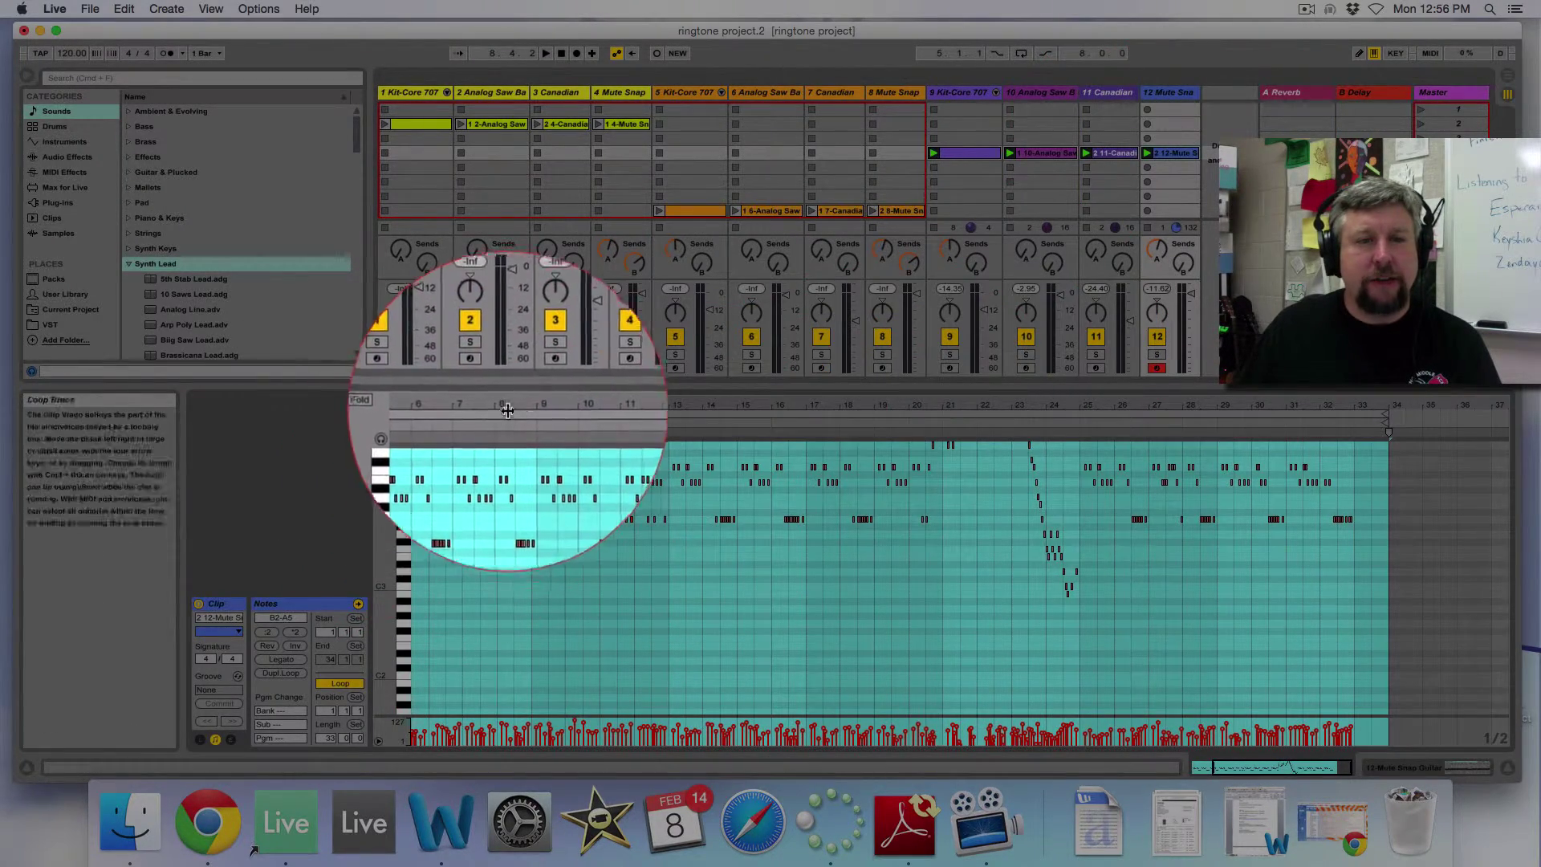
- Set the Mute Snap clip's loop to its last four bars, bar 29 to bar 33
drag(520, 417, 522, 405)
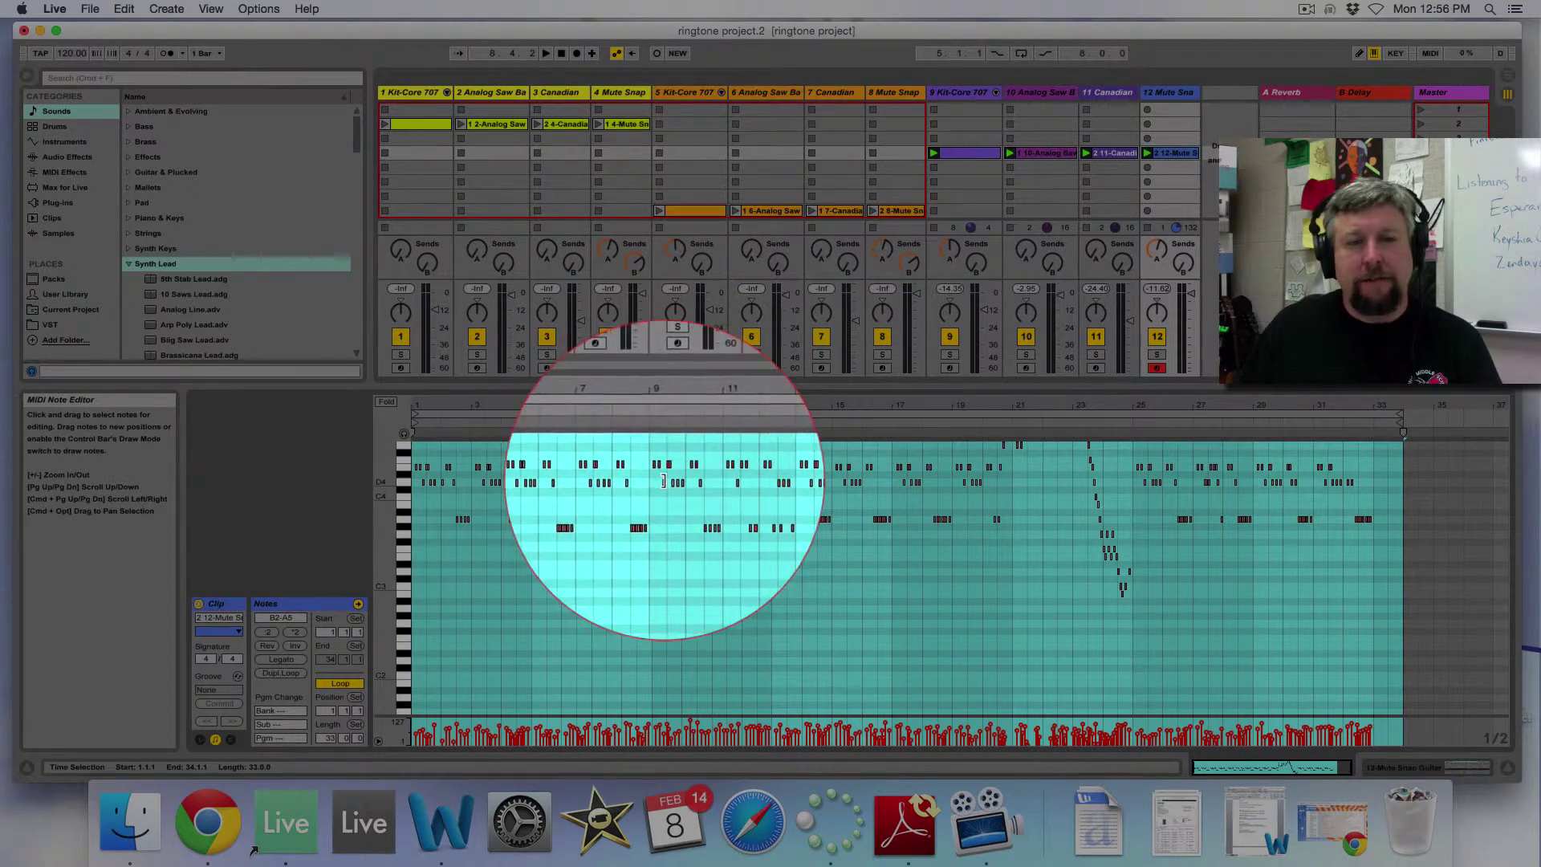
scroll(934, 545, up, 3)
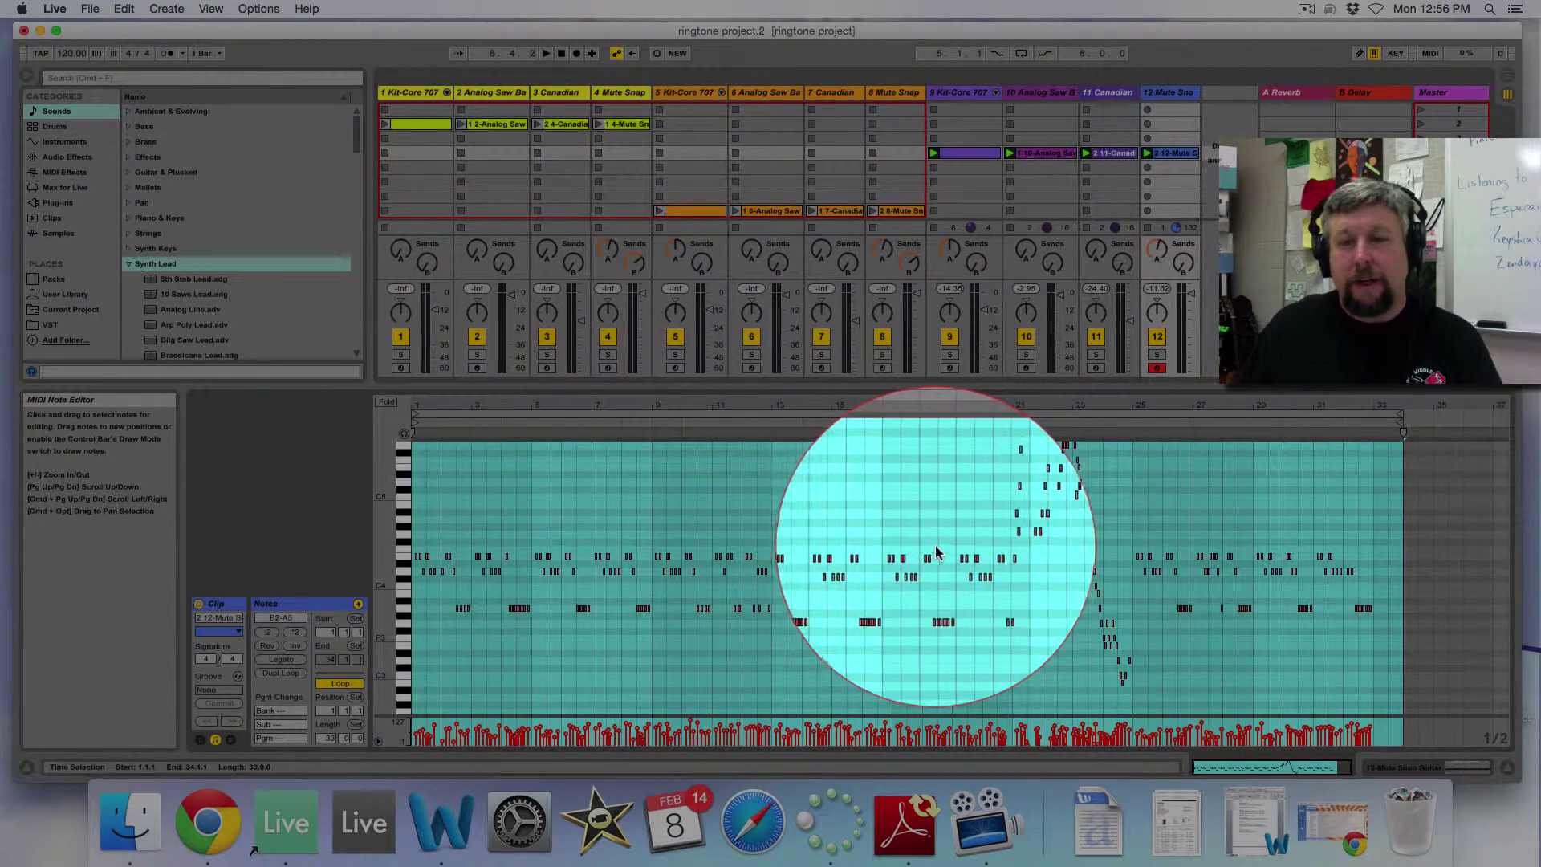
scroll(1051, 498, up, 2)
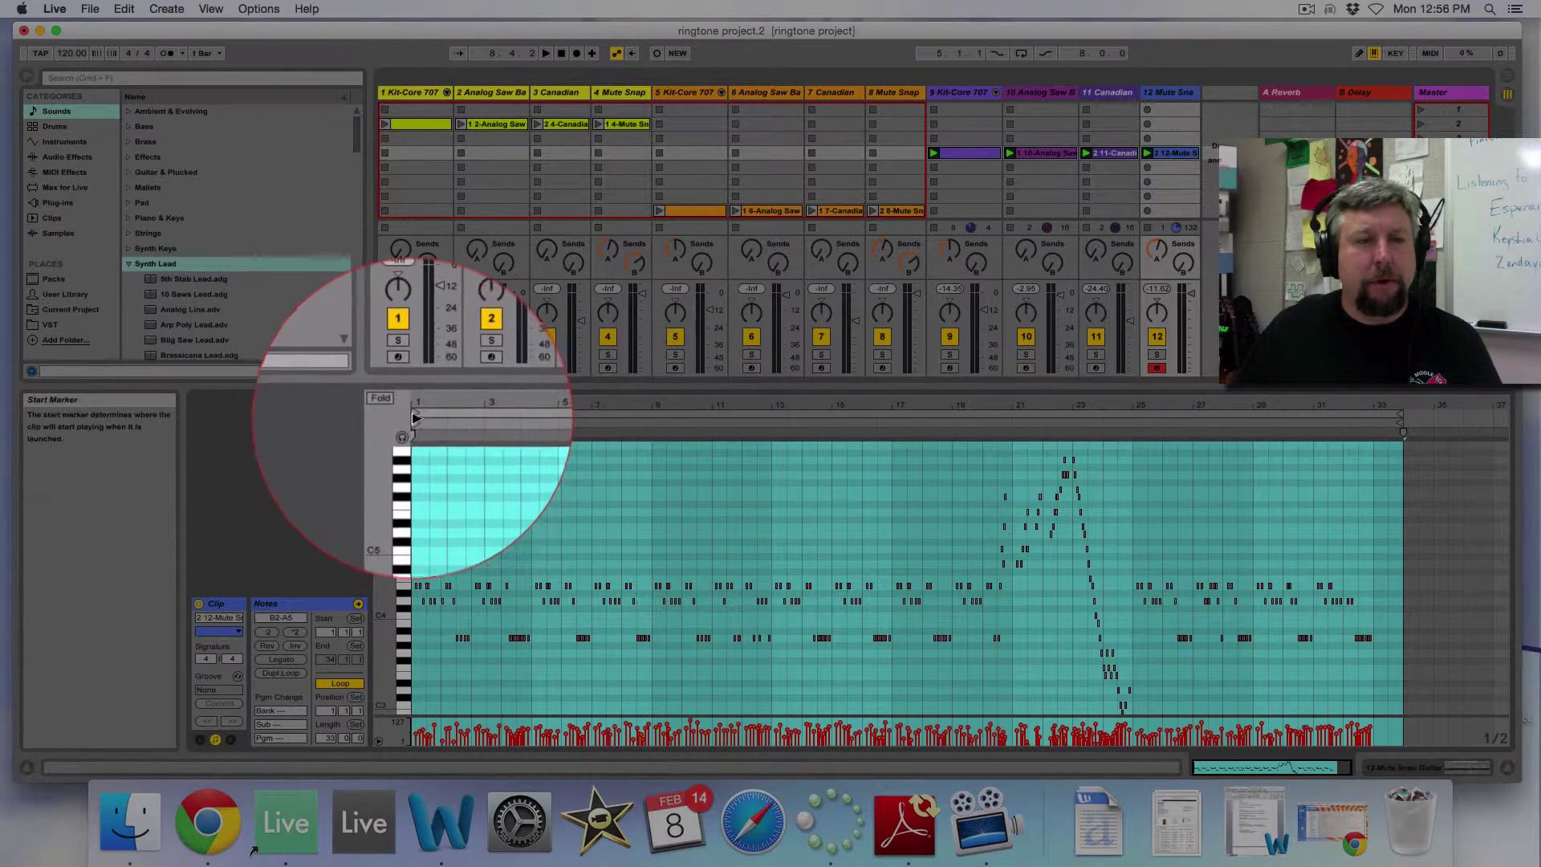
mouse_move(413, 417)
mouse_down()
mouse_move(603, 413)
mouse_move(1005, 489)
mouse_move(1257, 510)
mouse_up()
drag(1403, 433, 1373, 432)
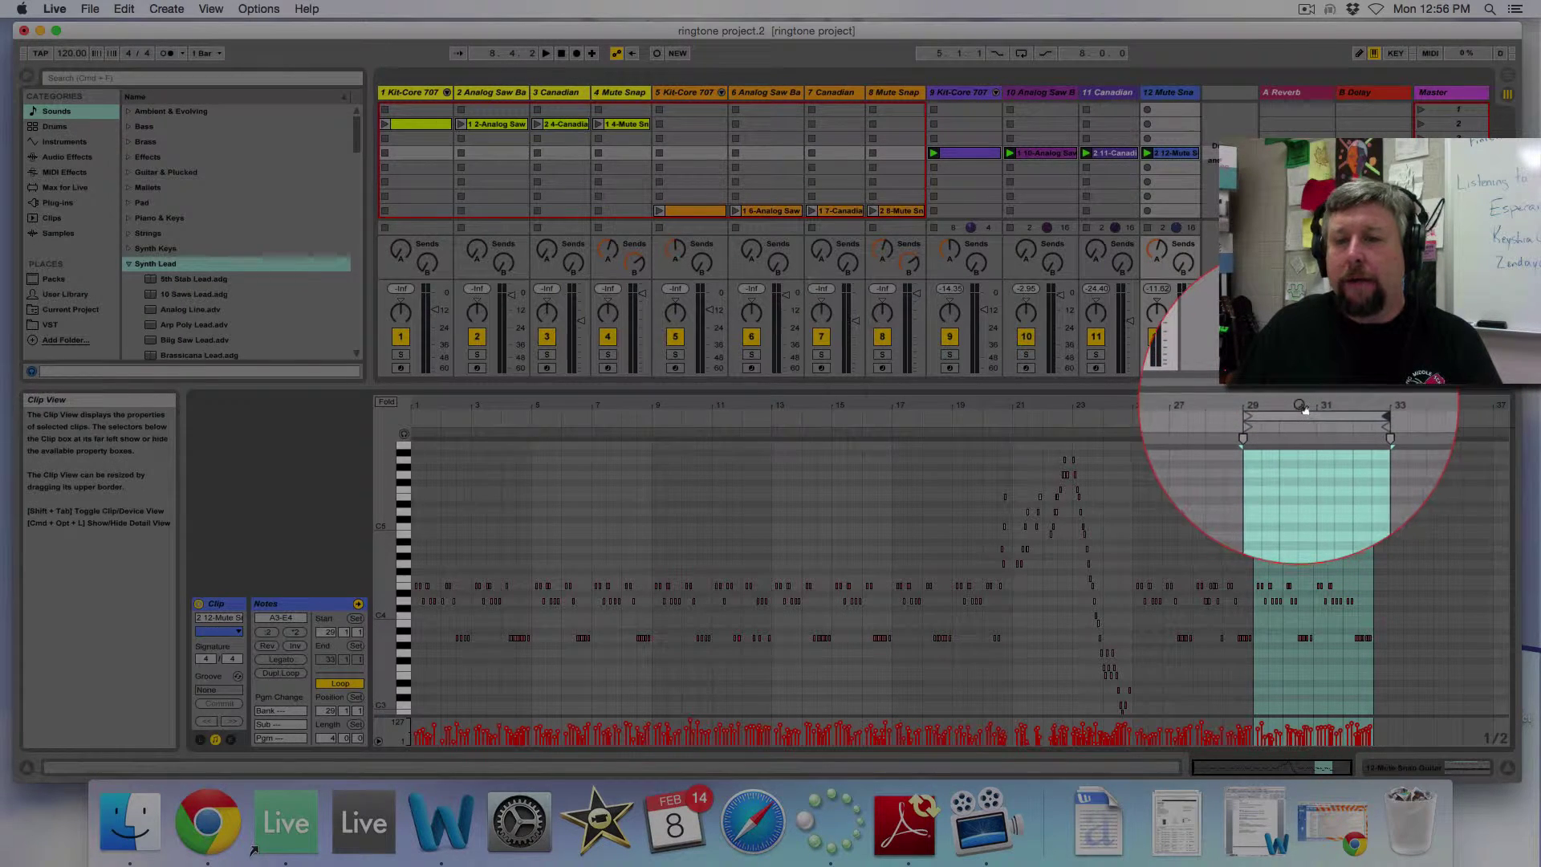
drag(1304, 409, 1305, 469)
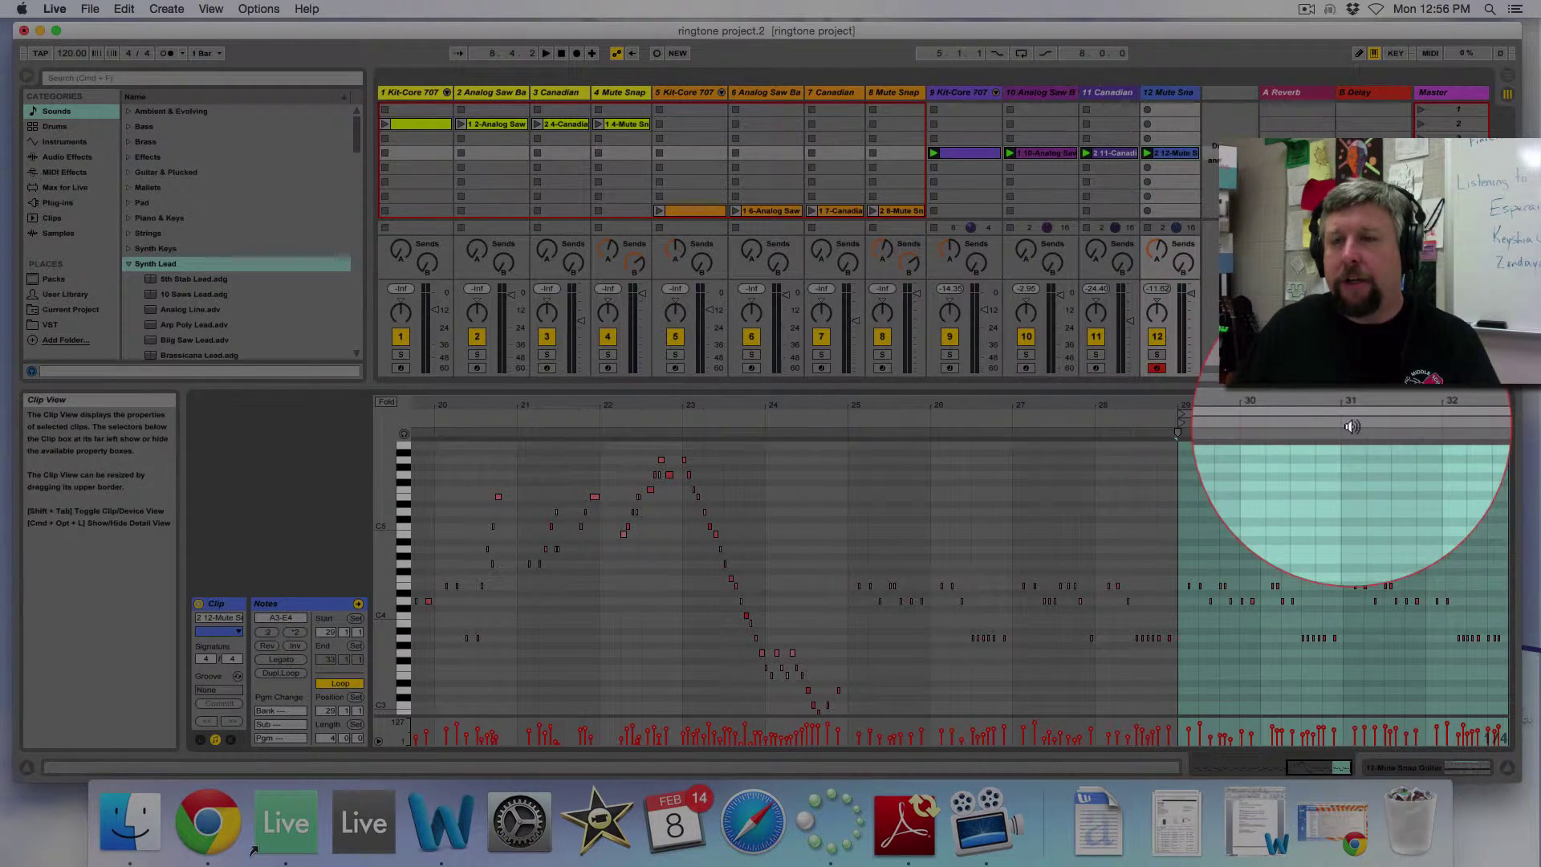
drag(1349, 422, 1309, 403)
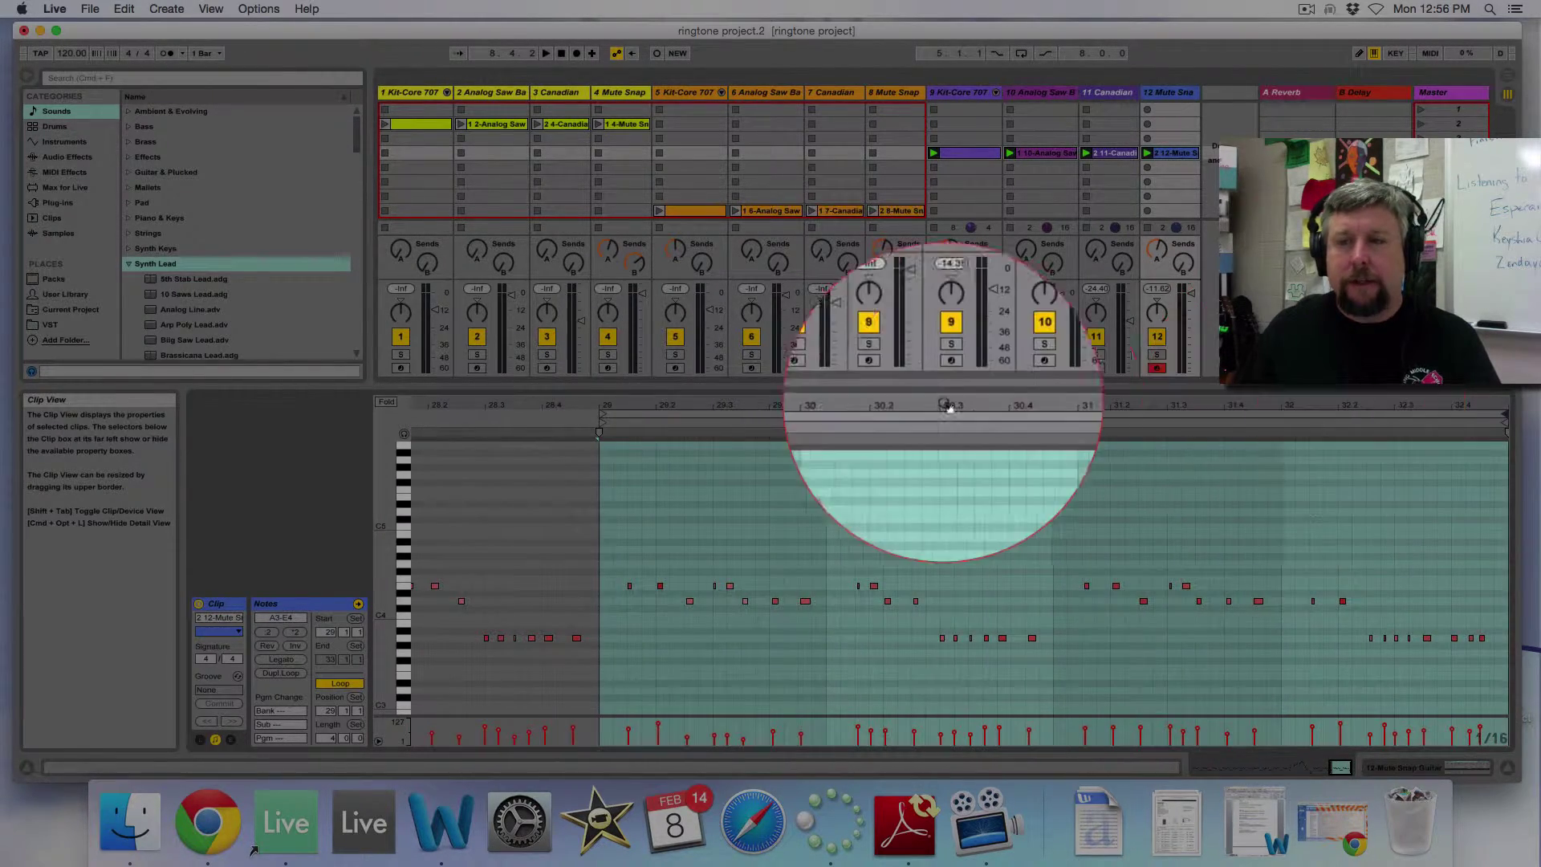
- Select the four-bar loop's guitar notes, play the loop, then select its final notes
mouse_move(1498, 558)
mouse_down()
mouse_move(1437, 642)
mouse_move(618, 683)
mouse_up()
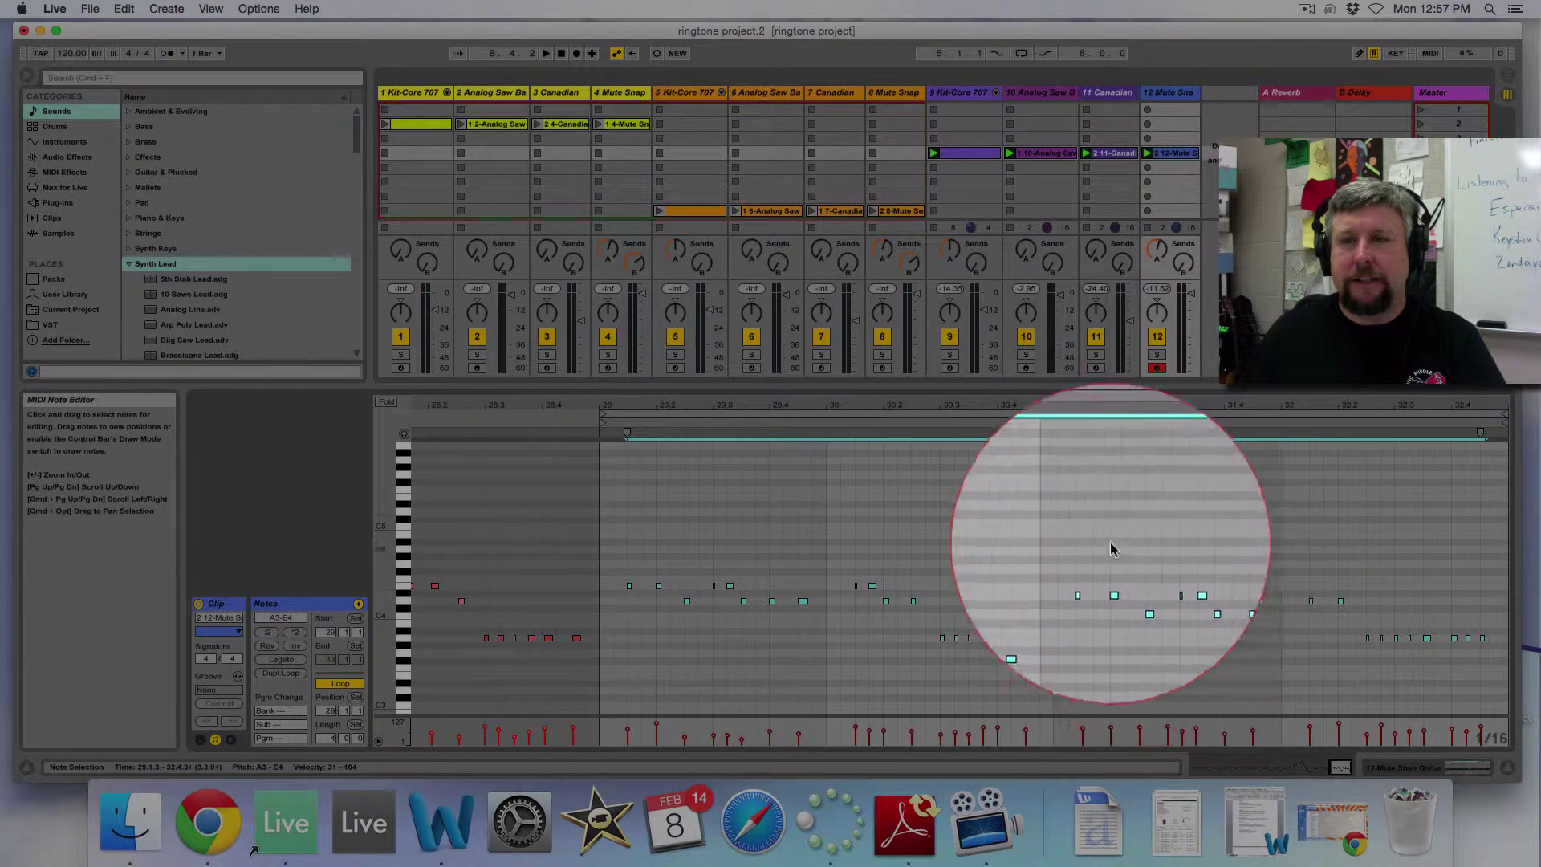
key(space)
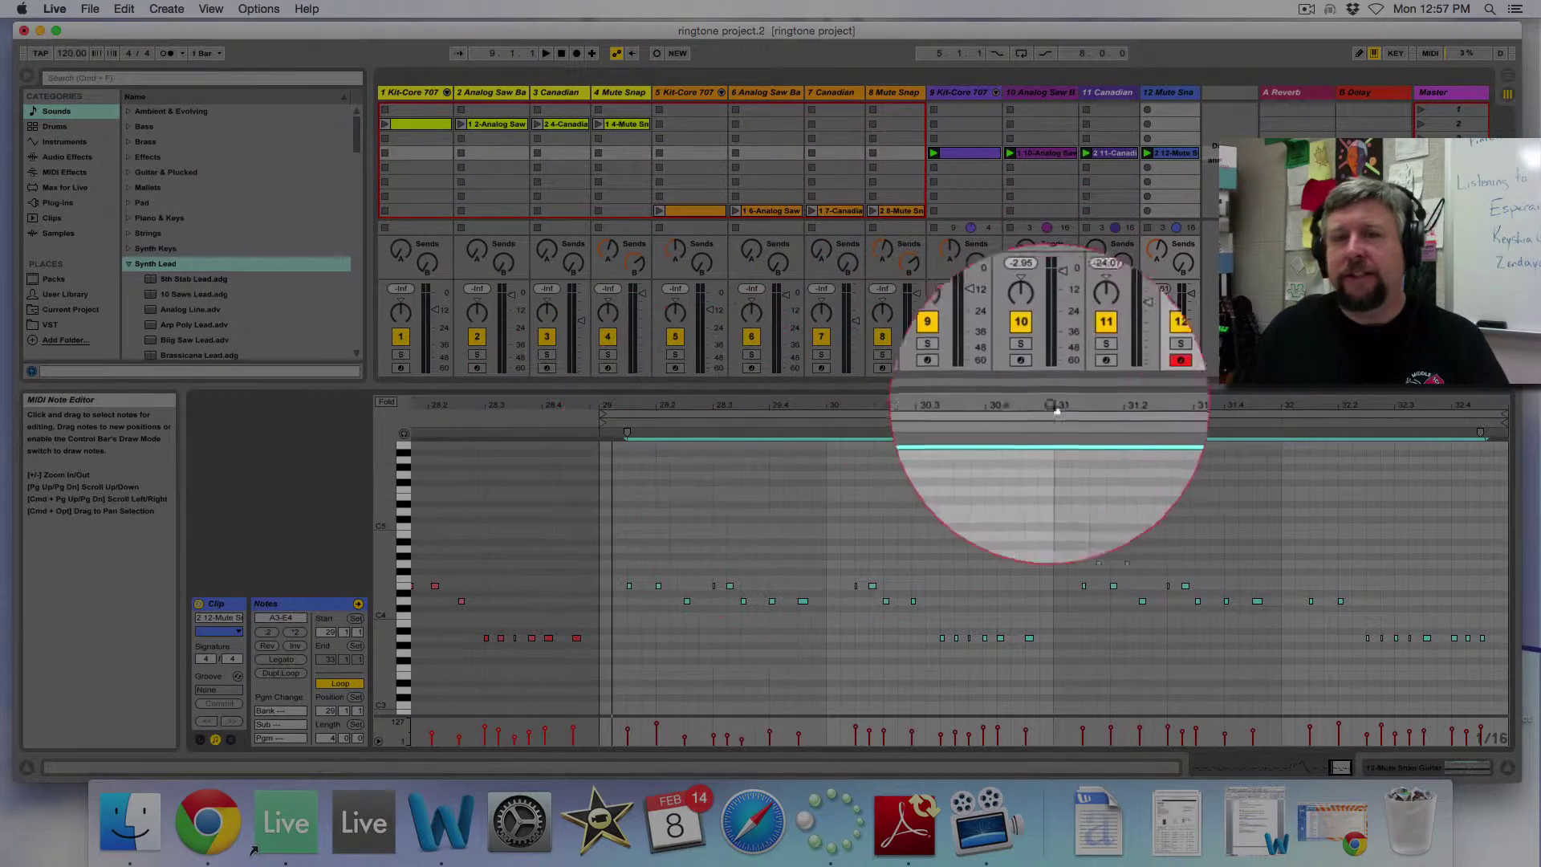
drag(1483, 541, 614, 674)
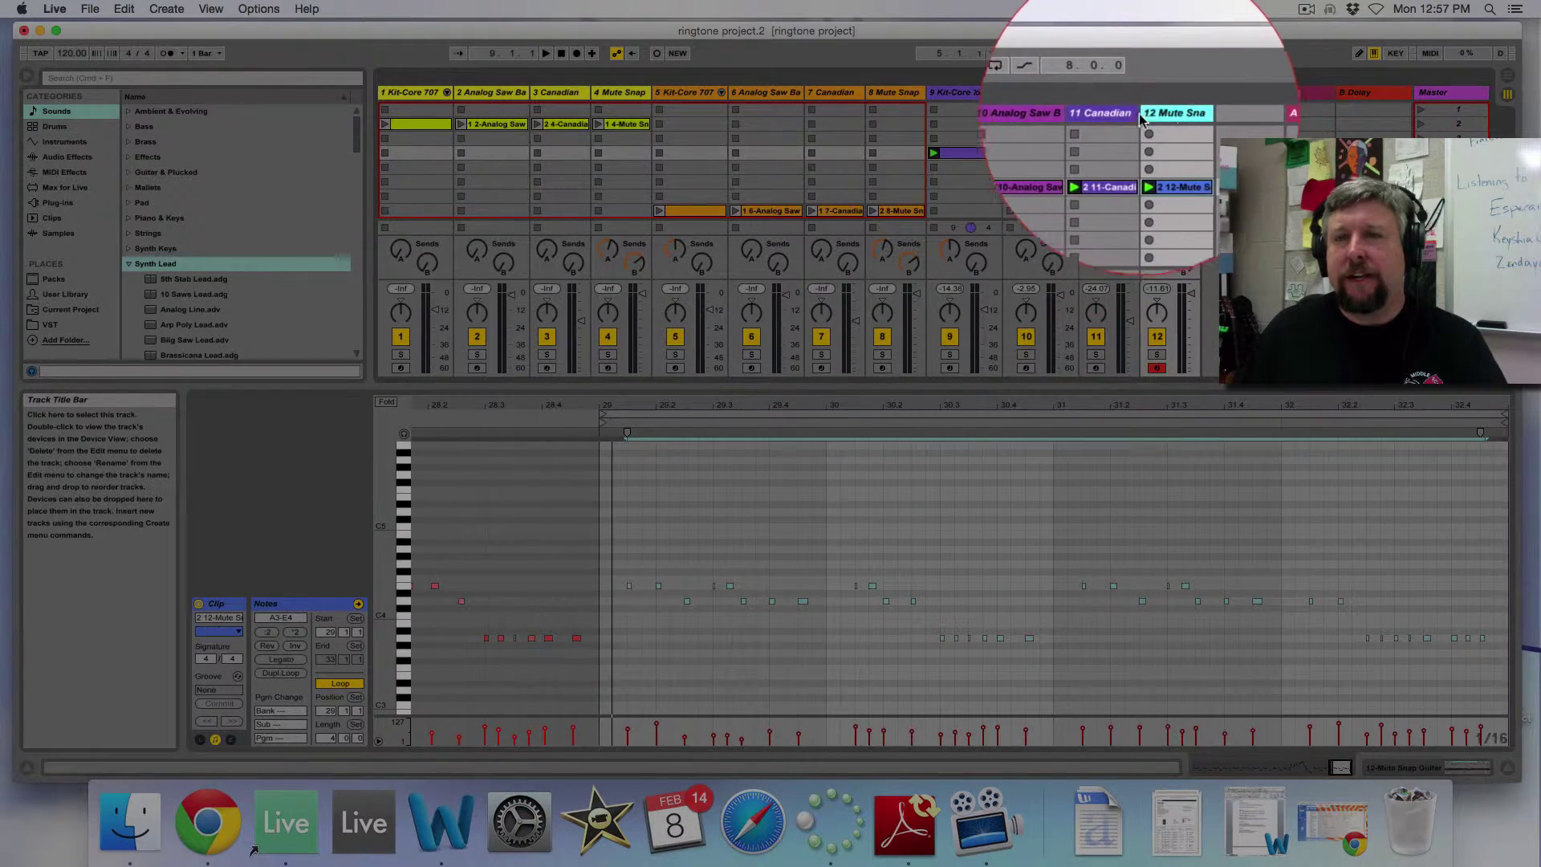
- Show track 11's melody clip, then track 10's Analog Saw bass clip in the editor
click(1120, 114)
click(1061, 97)
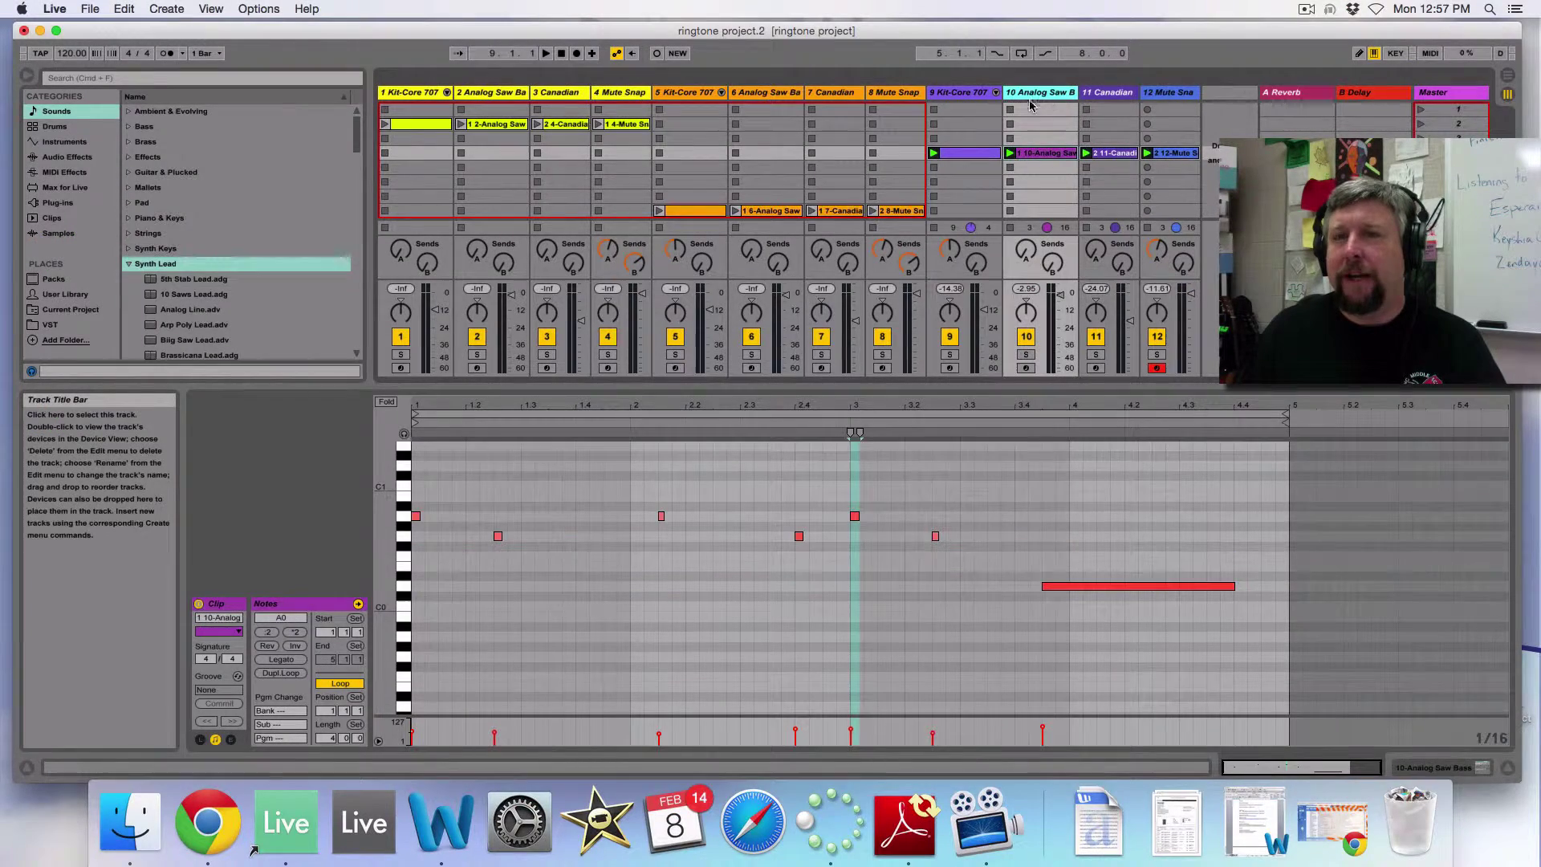